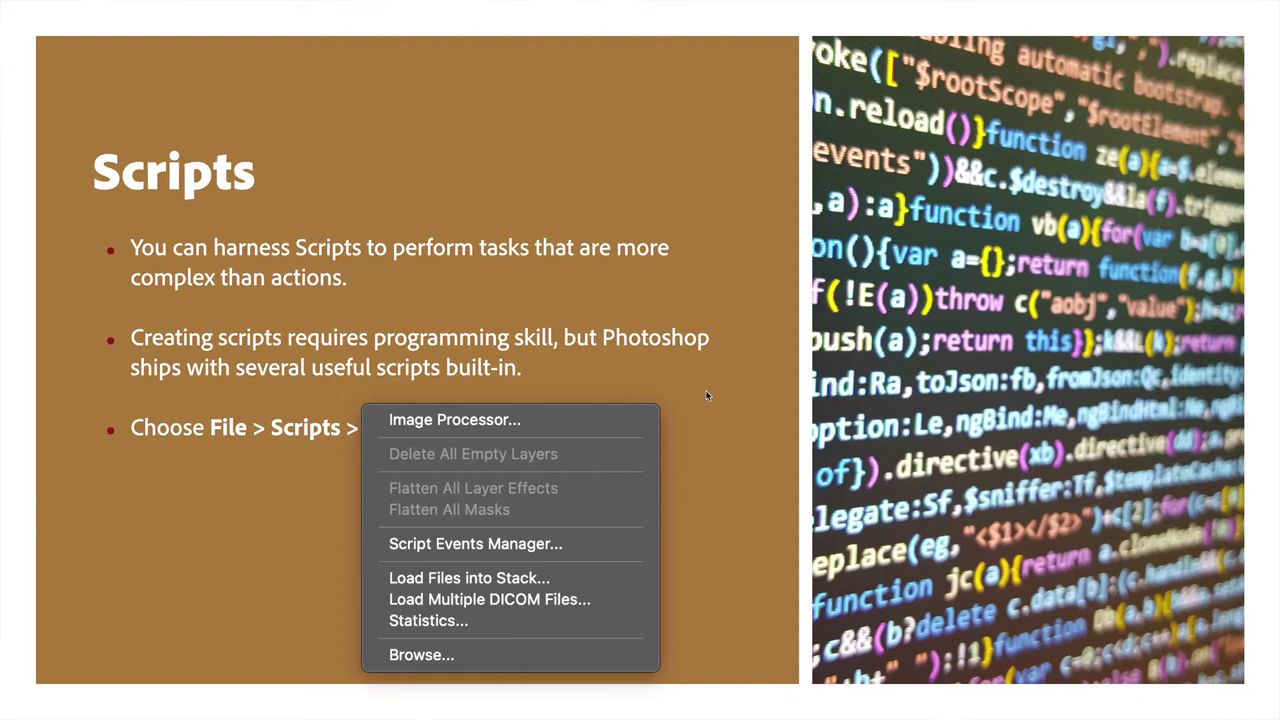
# Step: Start the Image Processor script with the 3_1 folder of JPEGs as the source
pyautogui.press('super+Tab')
pyautogui.click(830, 210)
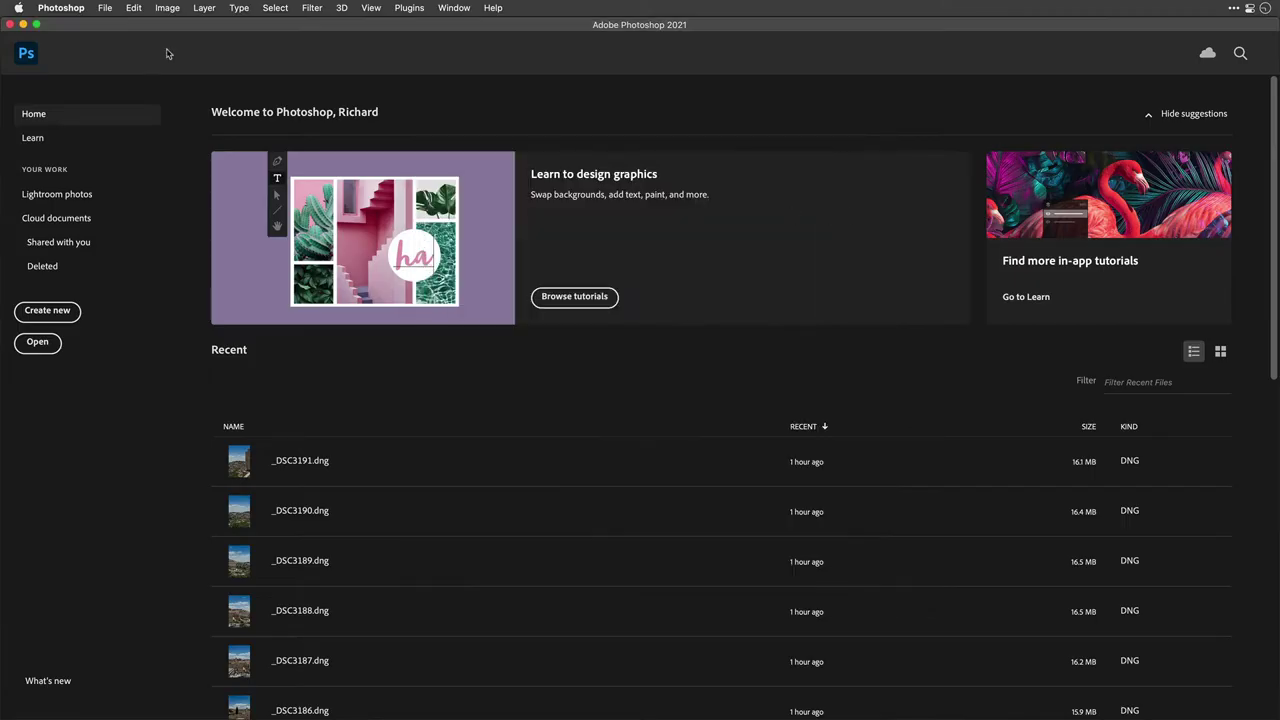
pyautogui.click(105, 7)
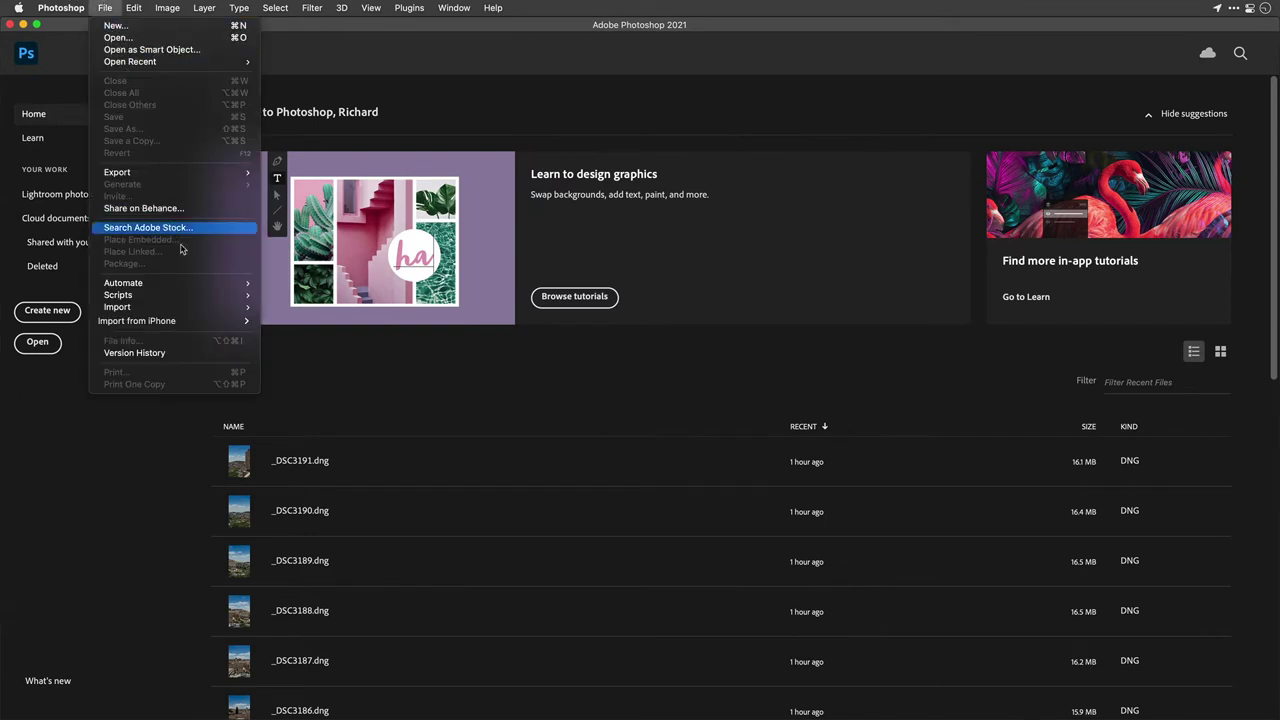
pyautogui.moveTo(213, 303)
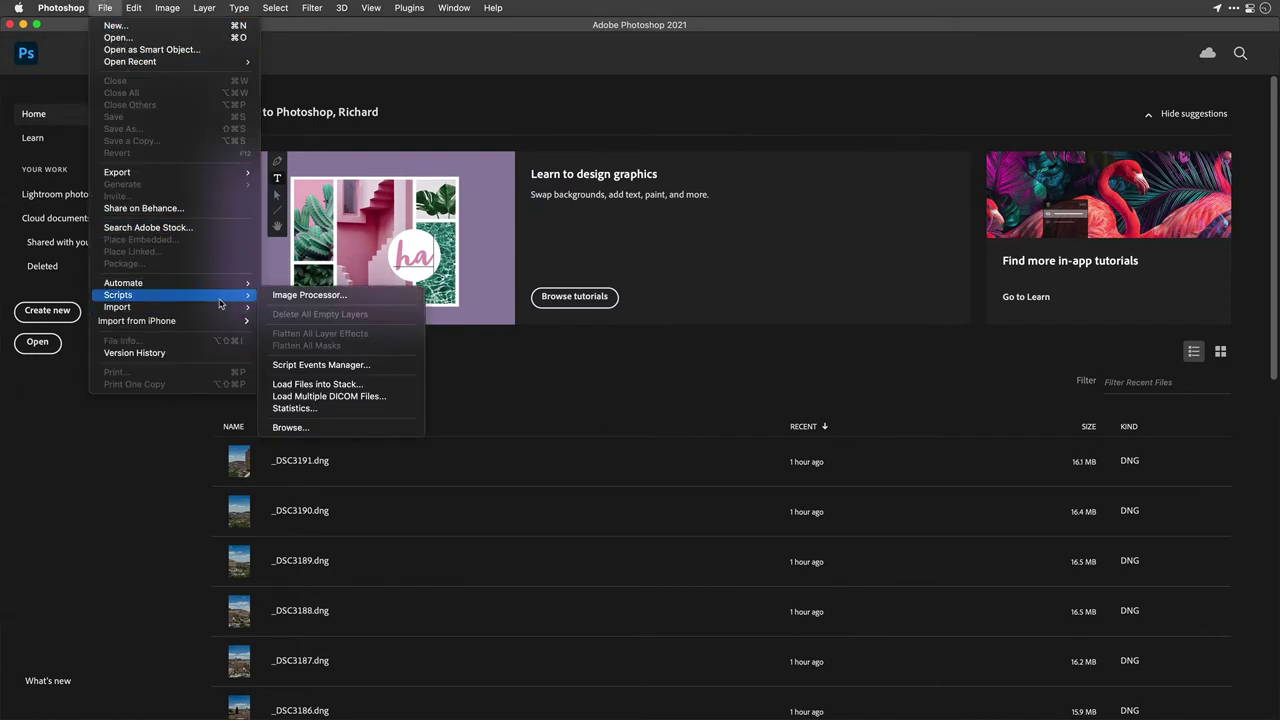
pyautogui.click(290, 296)
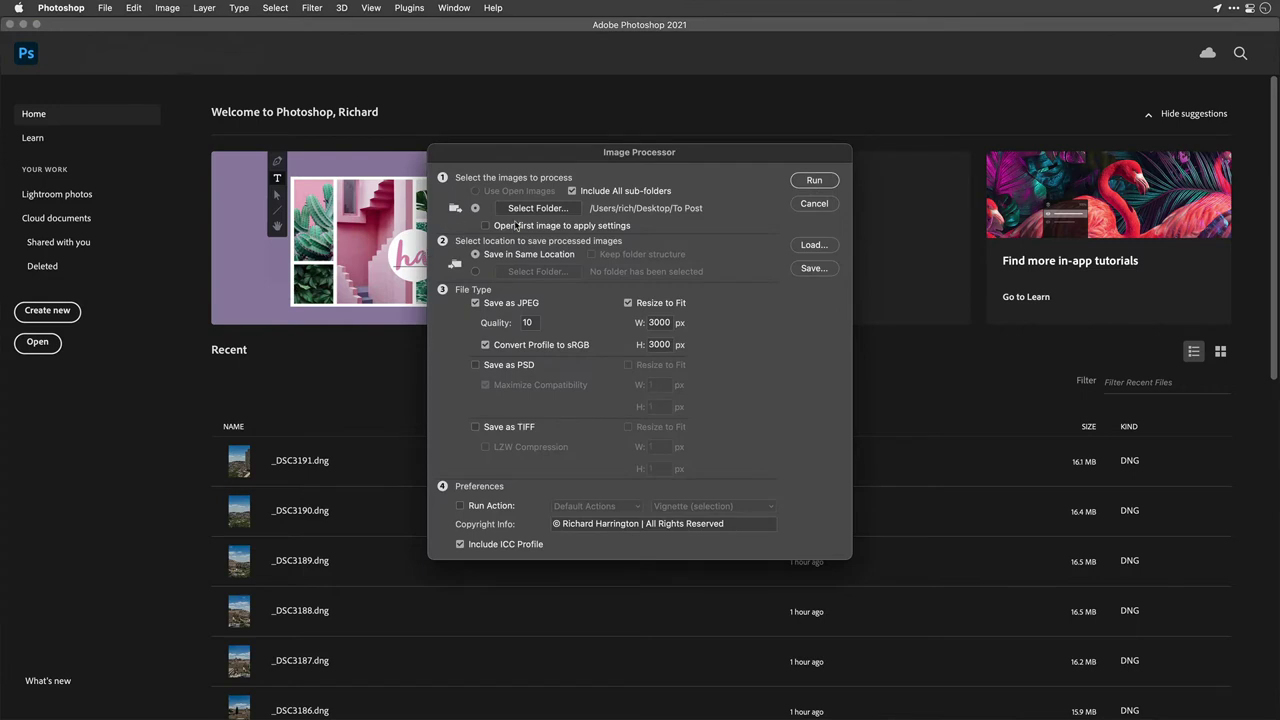
pyautogui.click(538, 208)
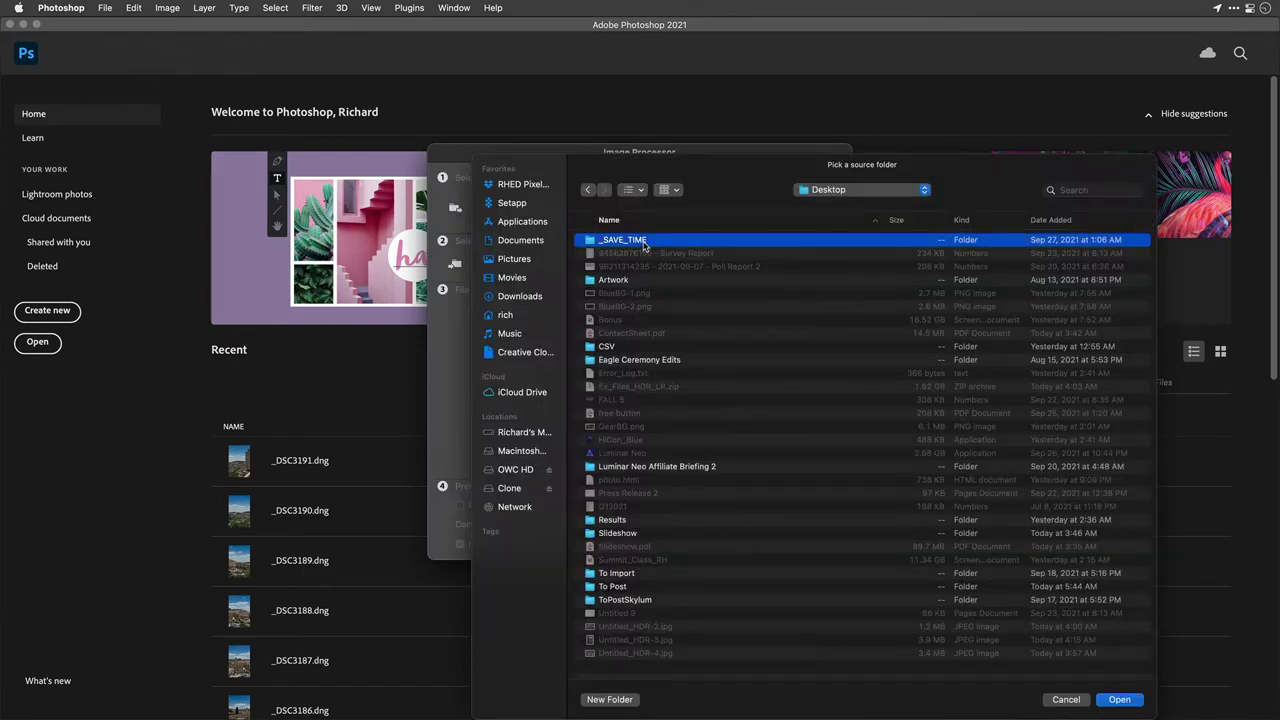
pyautogui.doubleClick(622, 240)
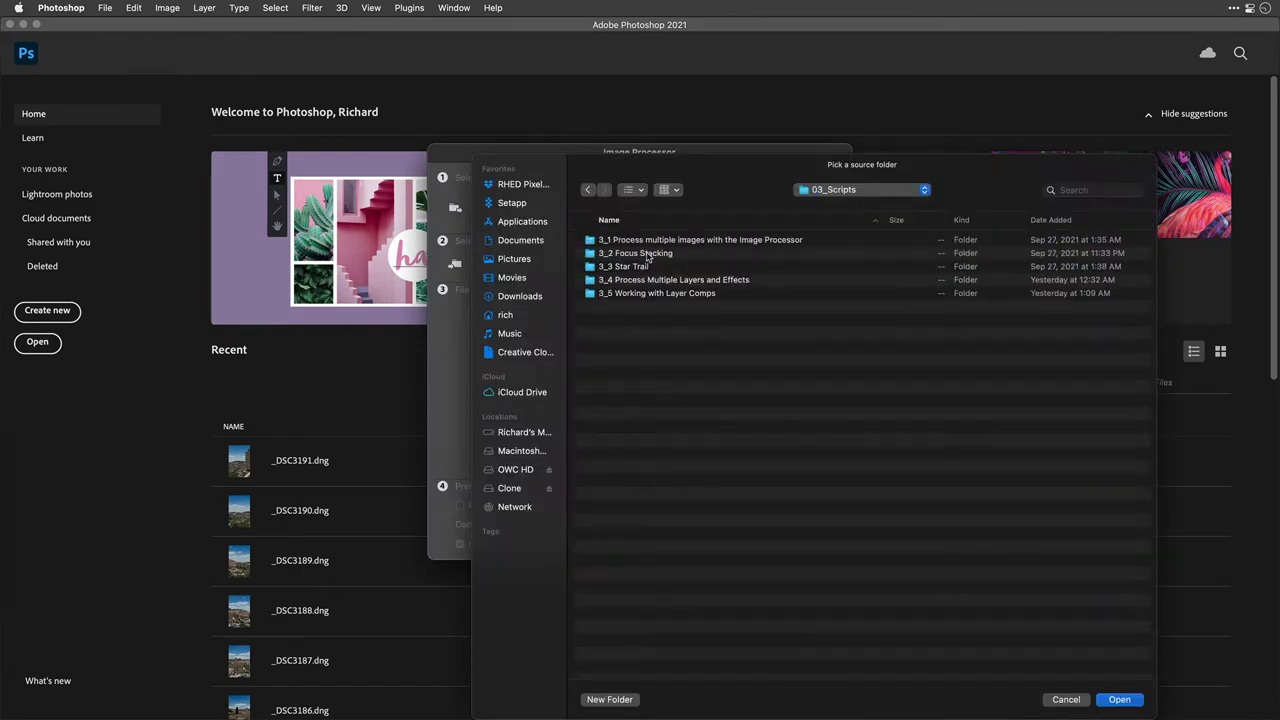
pyautogui.doubleClick(648, 241)
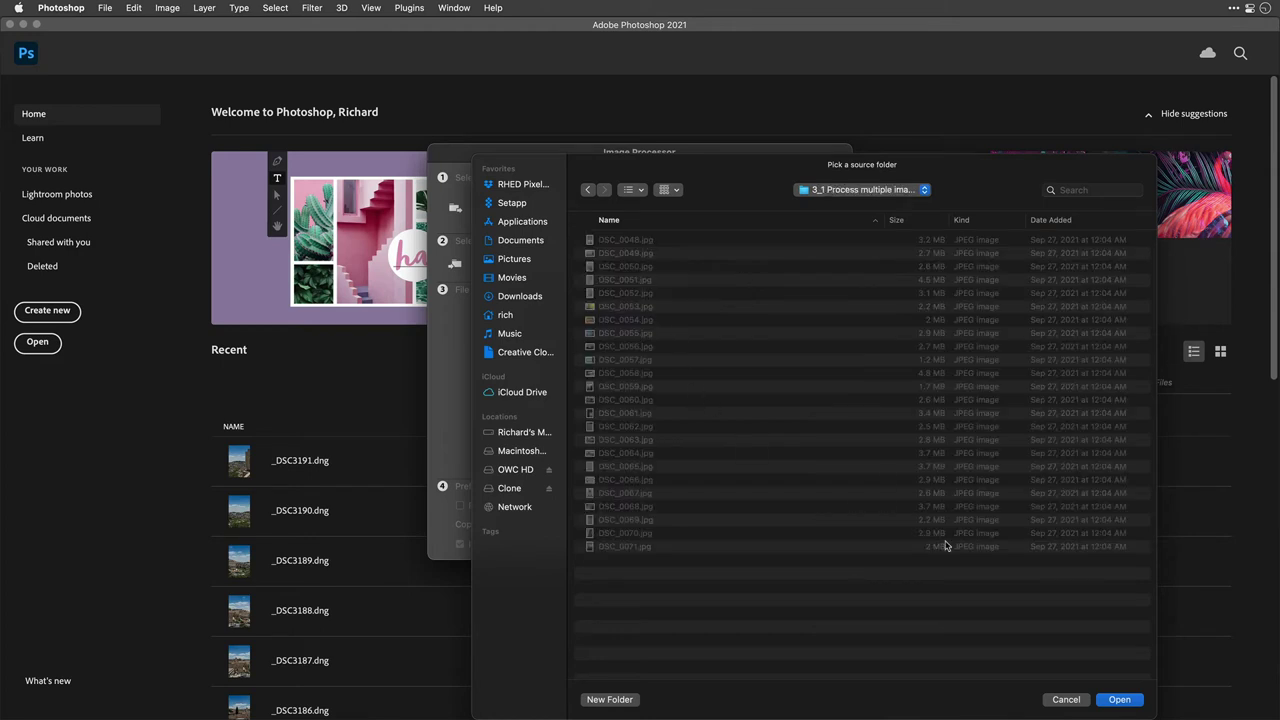
pyautogui.click(1119, 699)
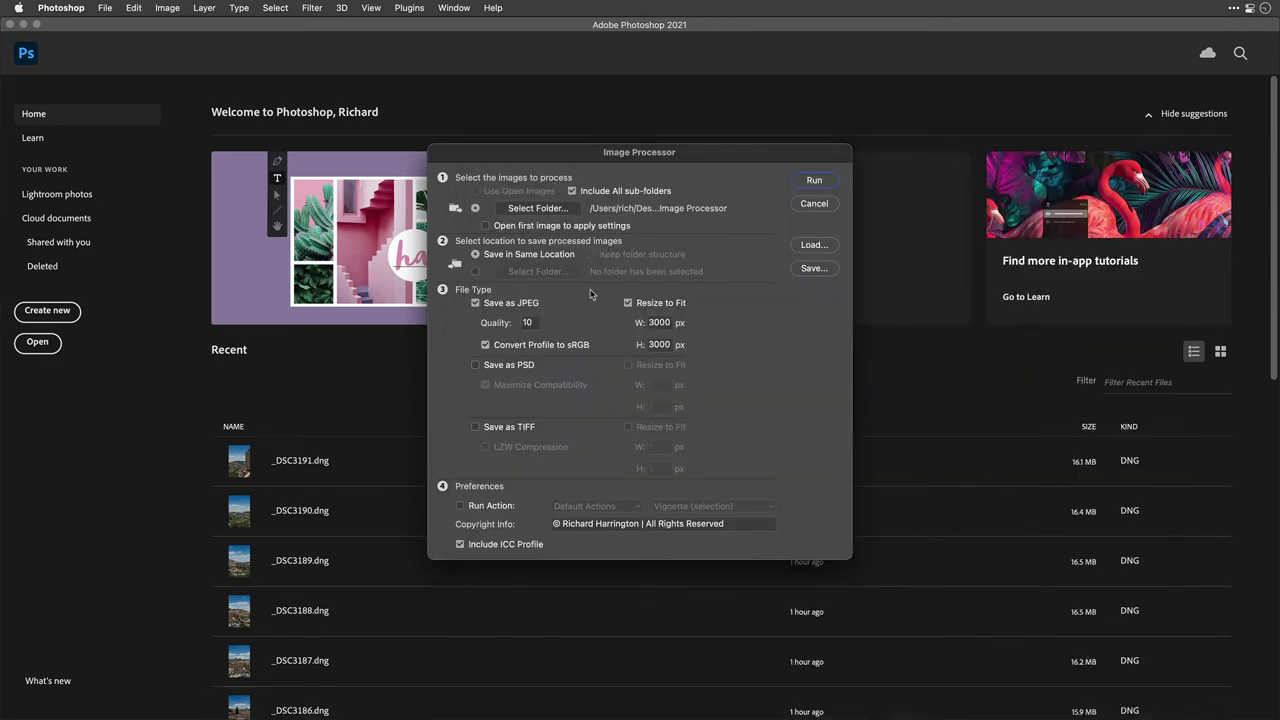
# Step: Send the processed images to the To Post folder, leave Run Action off, and run it
pyautogui.click(475, 271)
pyautogui.click(515, 271)
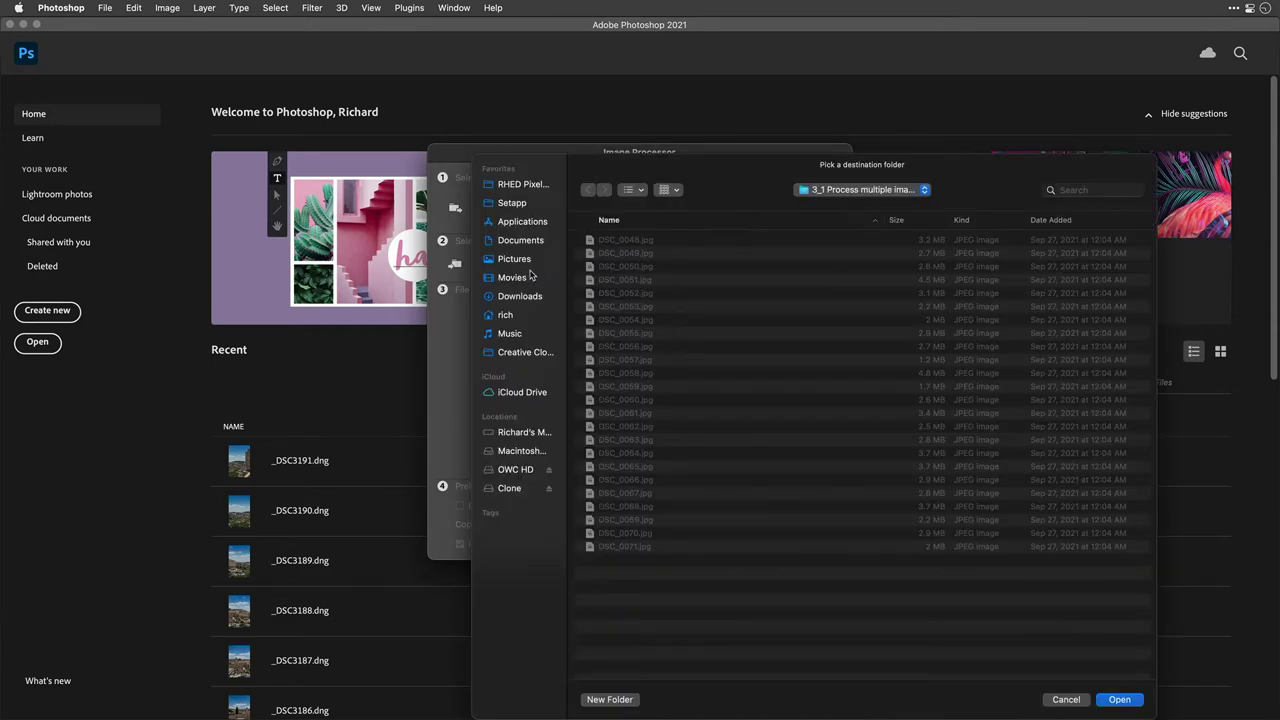
pyautogui.press('super+shift+d')
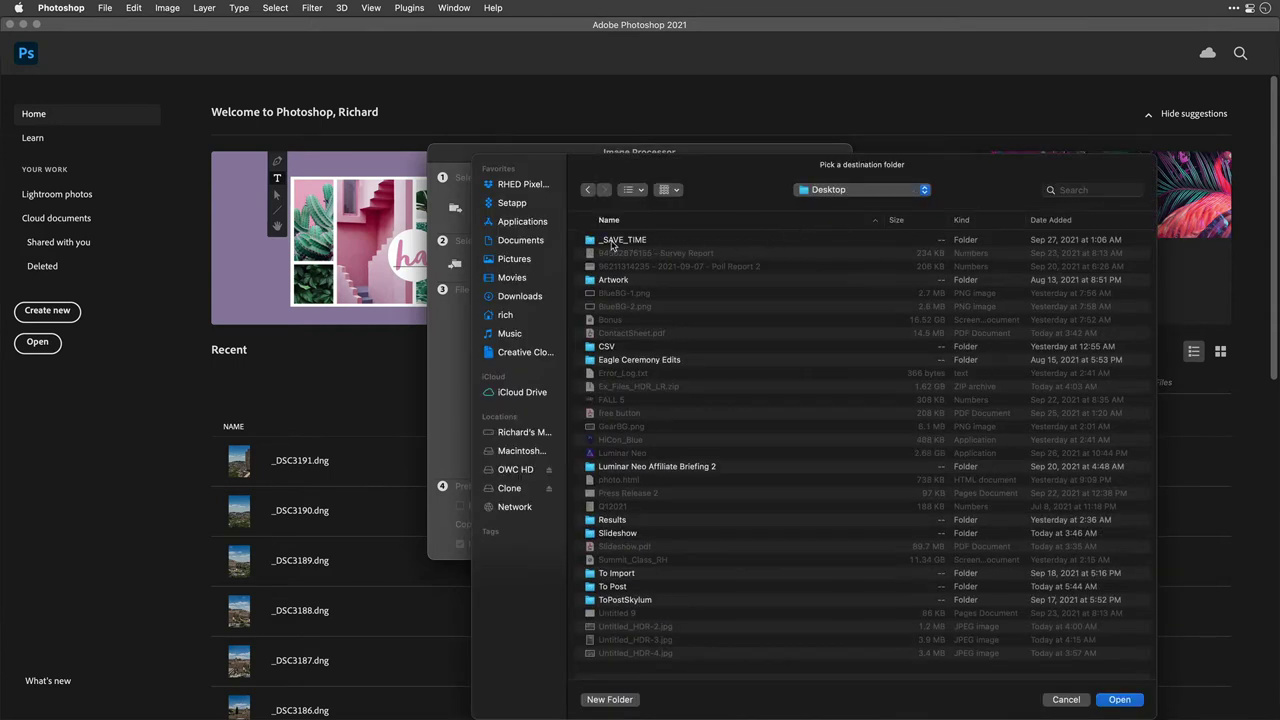
pyautogui.doubleClick(620, 586)
pyautogui.press('Return')
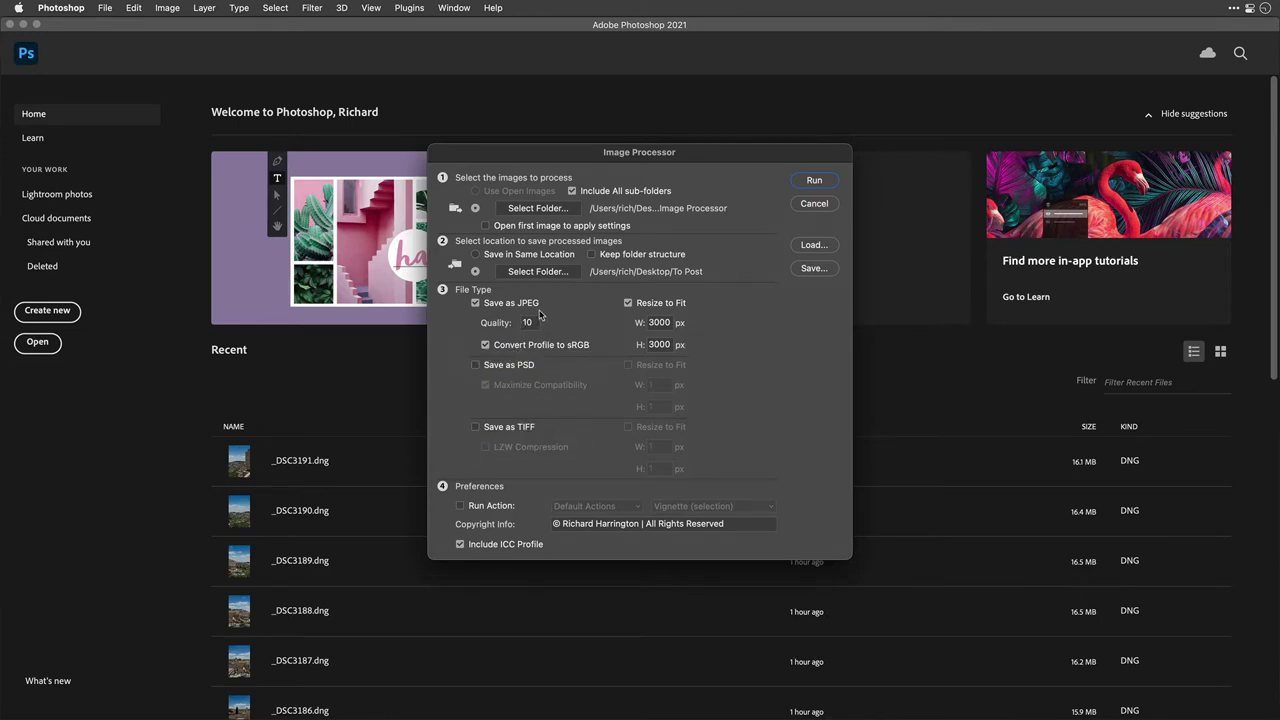
pyautogui.click(466, 508)
pyautogui.click(467, 508)
pyautogui.click(814, 181)
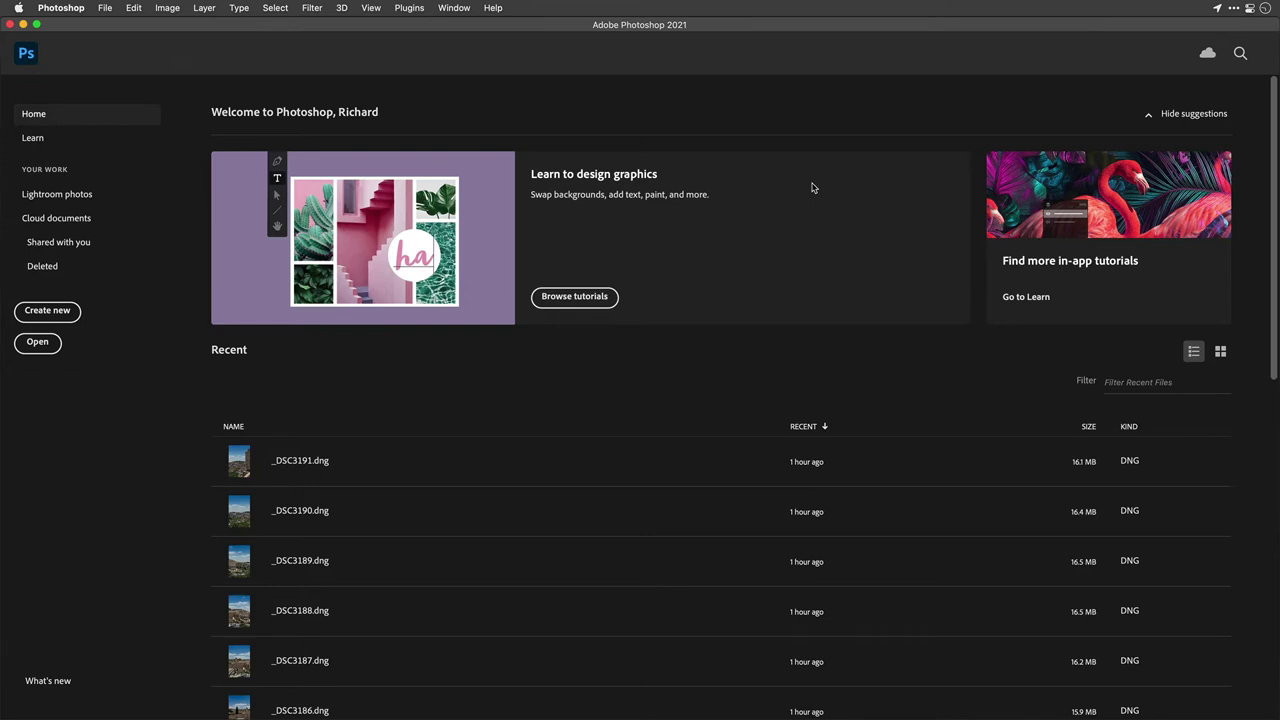
# Step: Open all three headphone NEF files in Camera Raw
pyautogui.click(111, 6)
pyautogui.press('Escape')
pyautogui.press('super+o')
pyautogui.press('super+a')
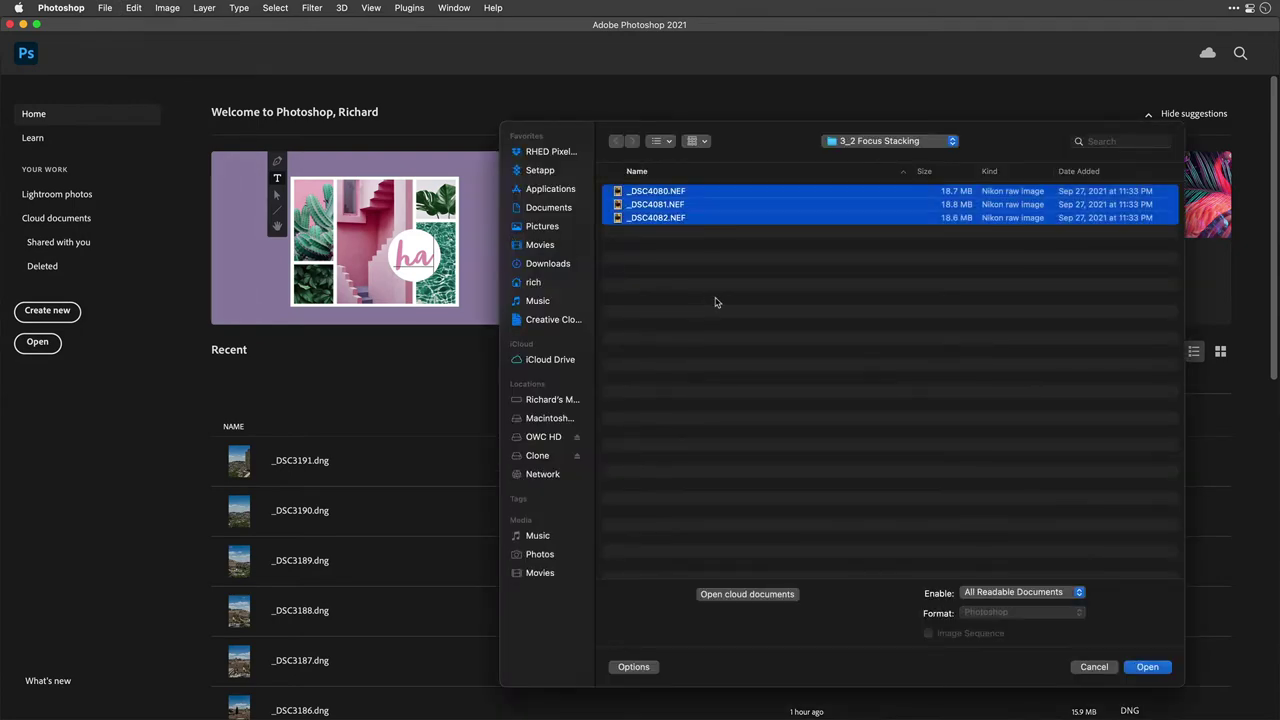
pyautogui.press('Return')
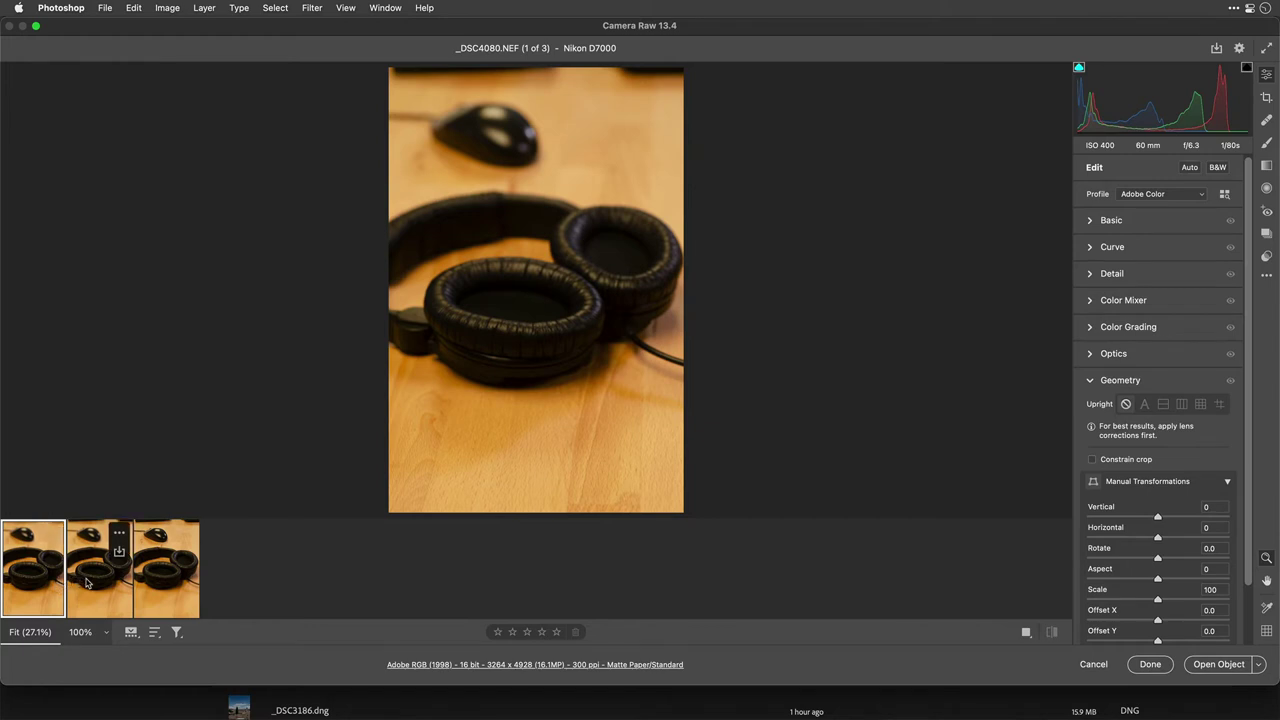
# Step: Review each headphone shot, then select all three and apply Auto tone
pyautogui.click(147, 596)
pyautogui.click(109, 597)
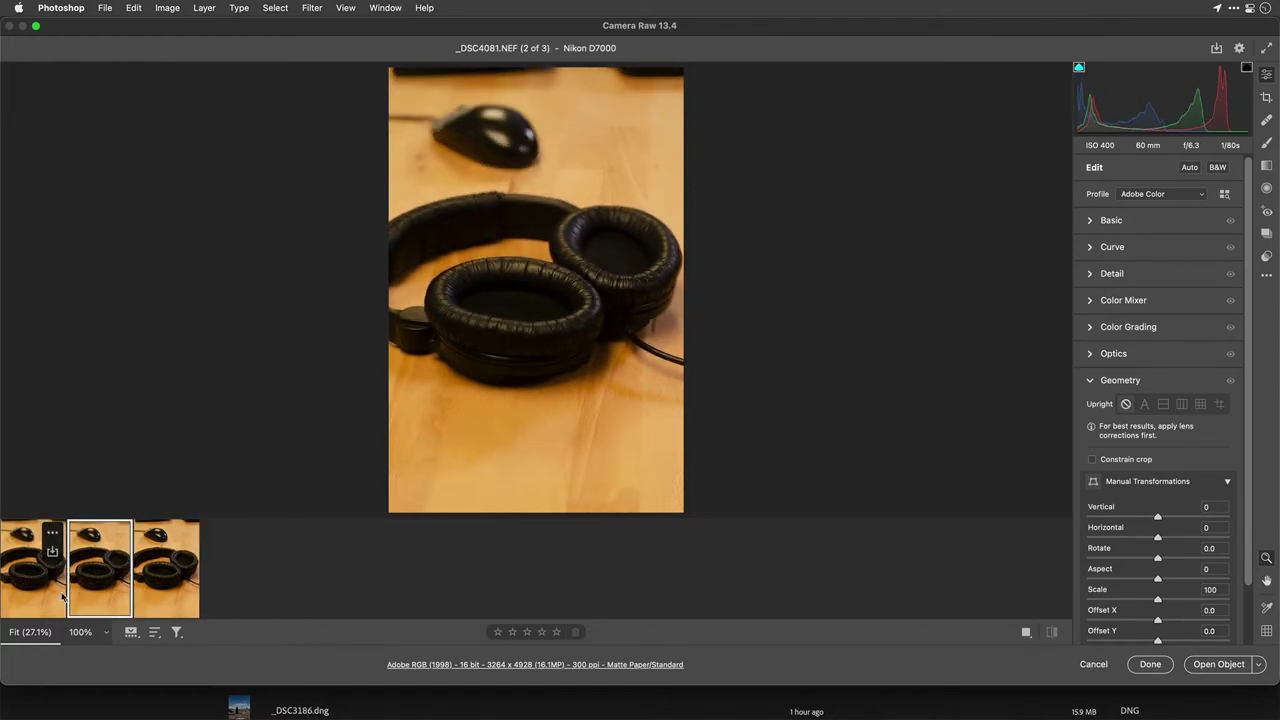
pyautogui.click(51, 597)
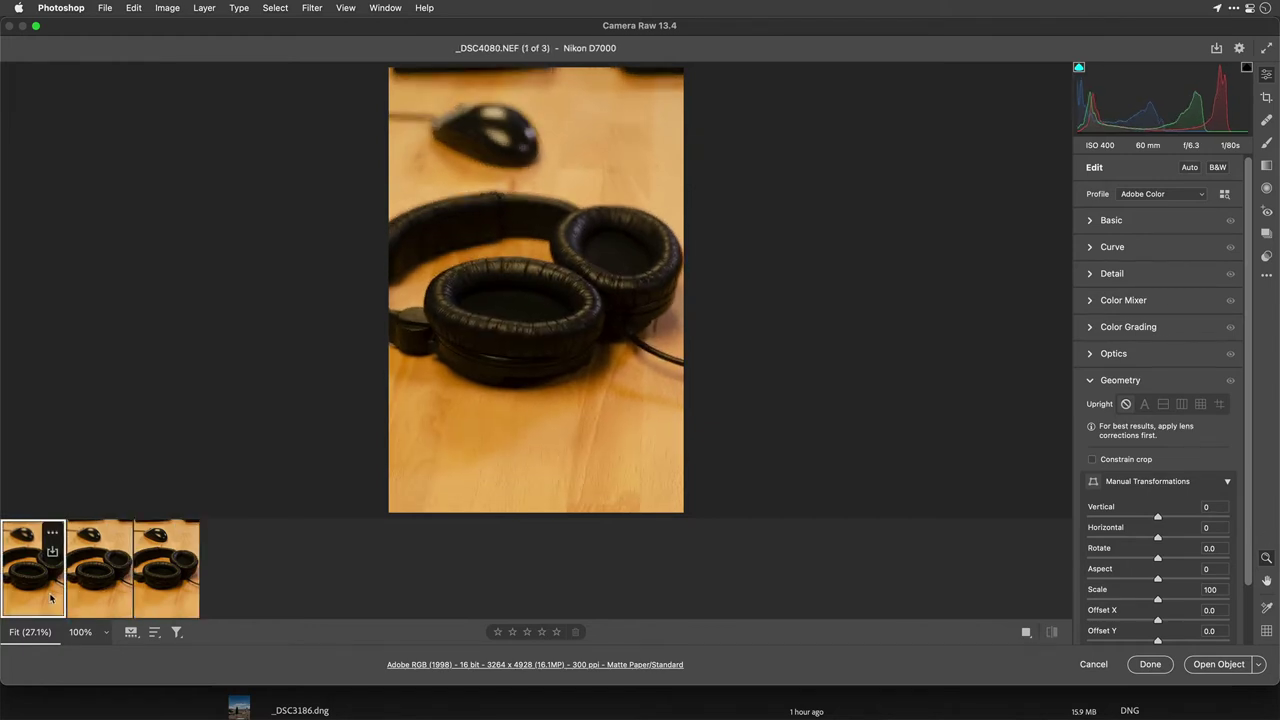
pyautogui.keyDown('shift'); pyautogui.click(160, 598); pyautogui.keyUp('shift')
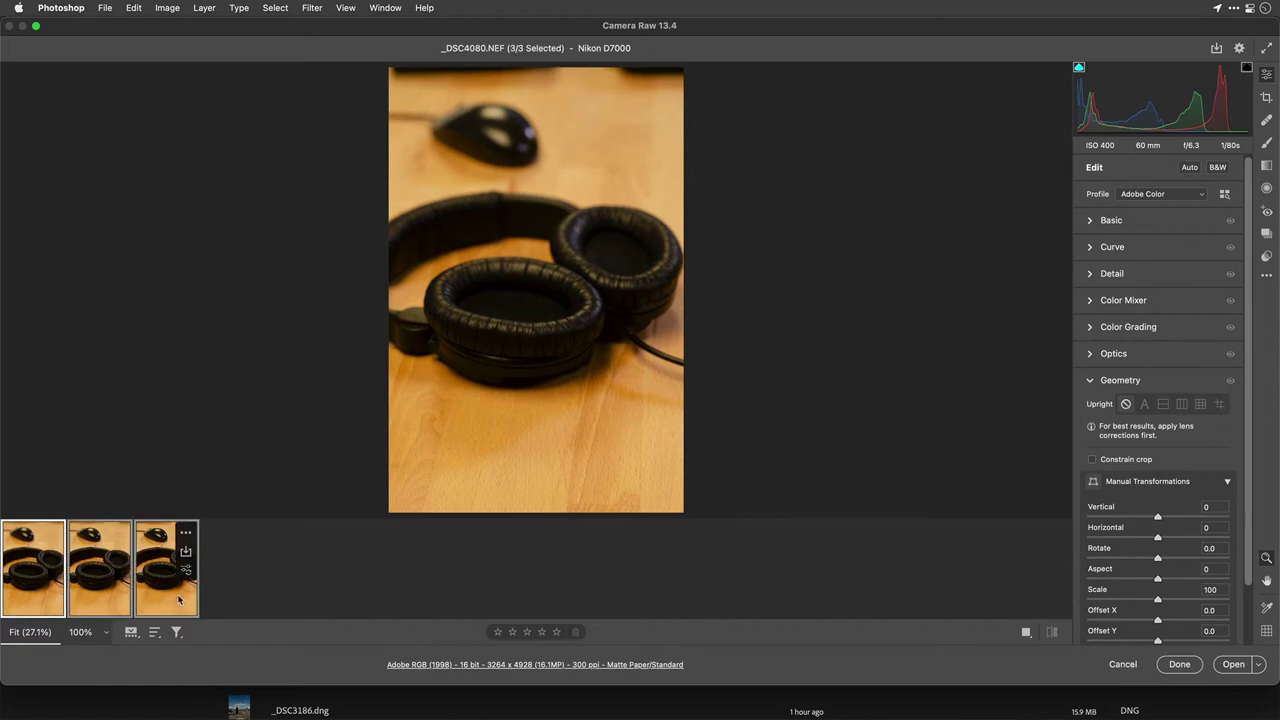
pyautogui.click(1189, 168)
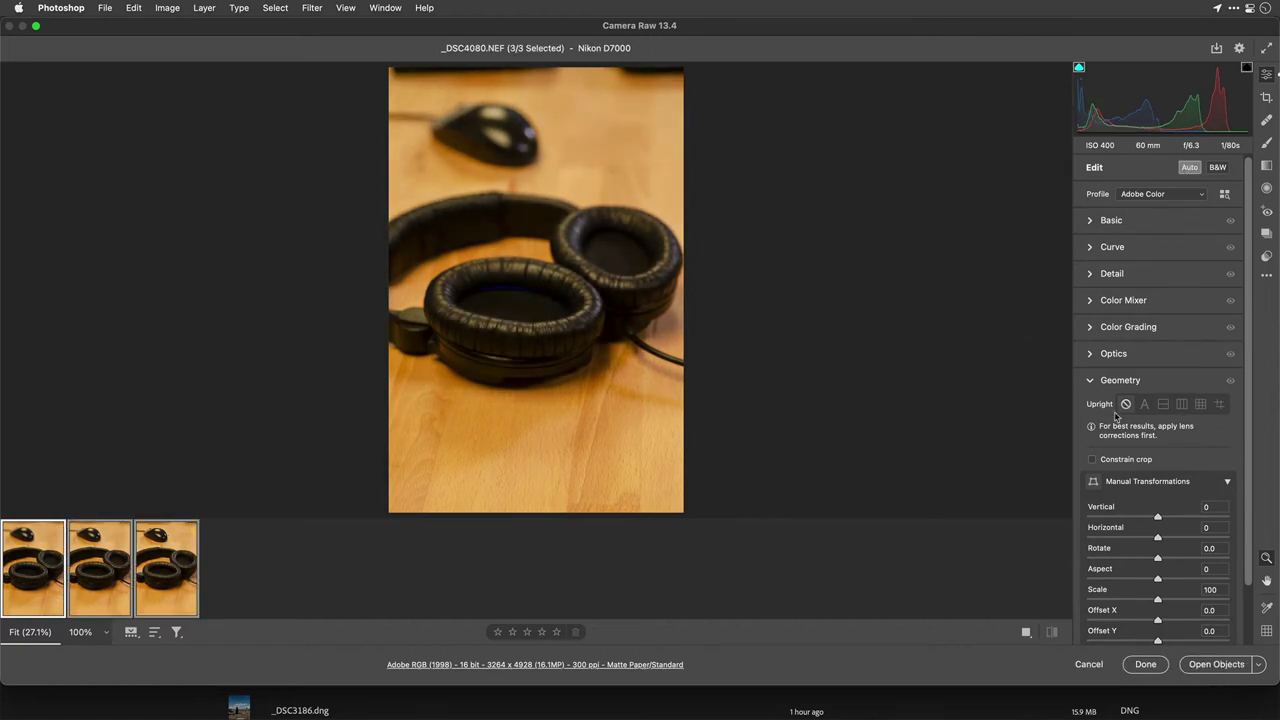
# Step: Set sharpening to 91 with masking 50, and raise texture to +39
pyautogui.click(1090, 274)
pyautogui.click(1168, 306)
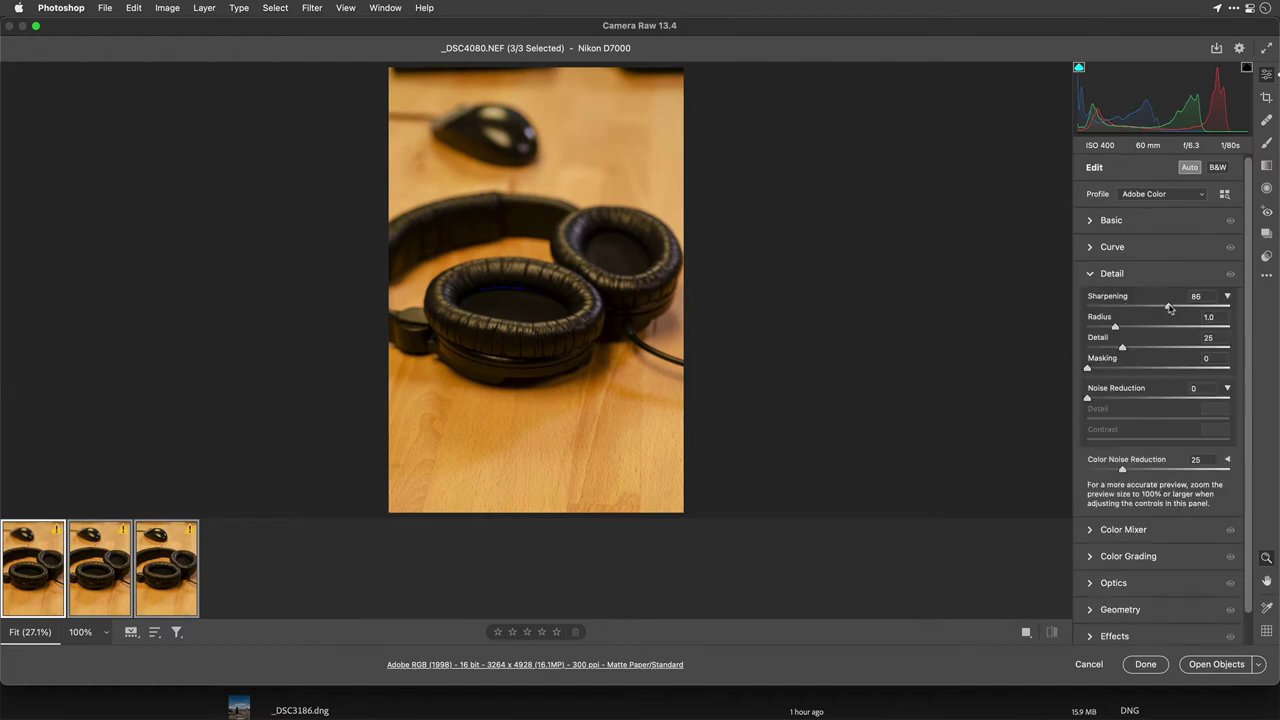
pyautogui.moveTo(1170, 309); pyautogui.dragTo(1173, 306)
pyautogui.moveTo(1147, 369); pyautogui.dragTo(1168, 372)
pyautogui.click(1124, 247)
pyautogui.click(1106, 222)
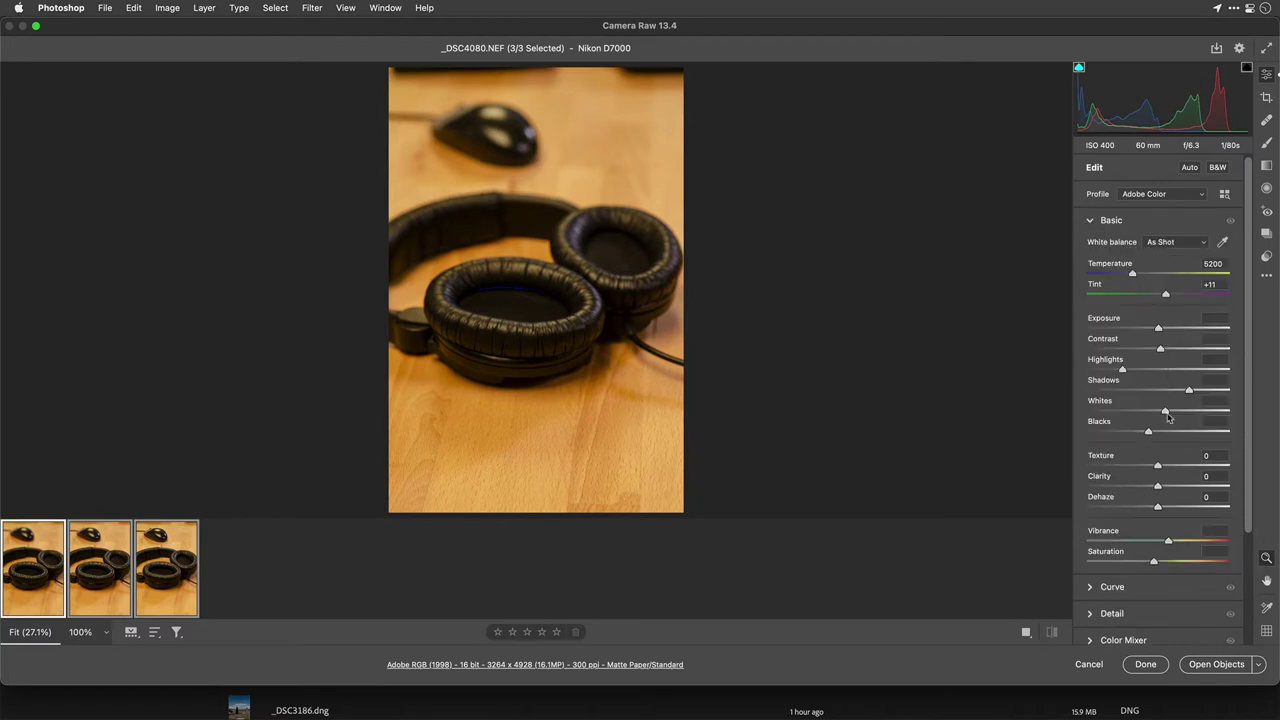
pyautogui.moveTo(1158, 465); pyautogui.dragTo(1185, 468)
pyautogui.press('shift')
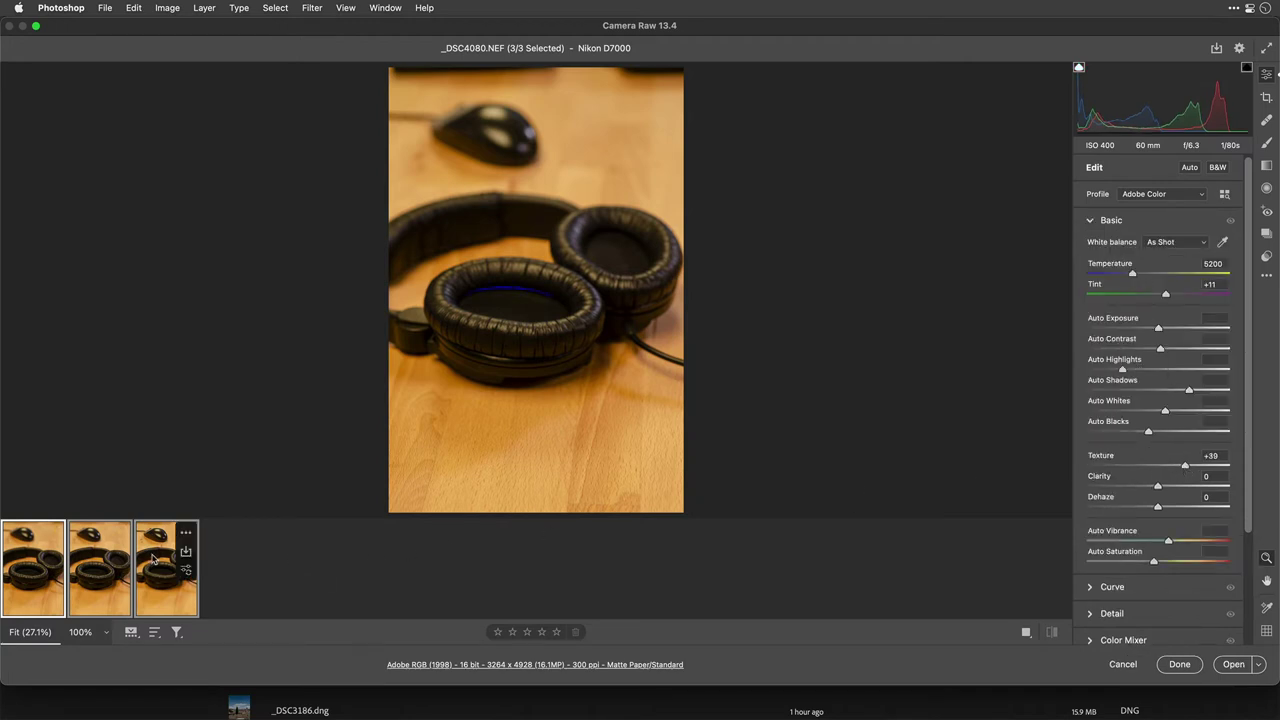
# Step: Sync all settings across the three shots and open them as copies
pyautogui.rightClick(39, 552)
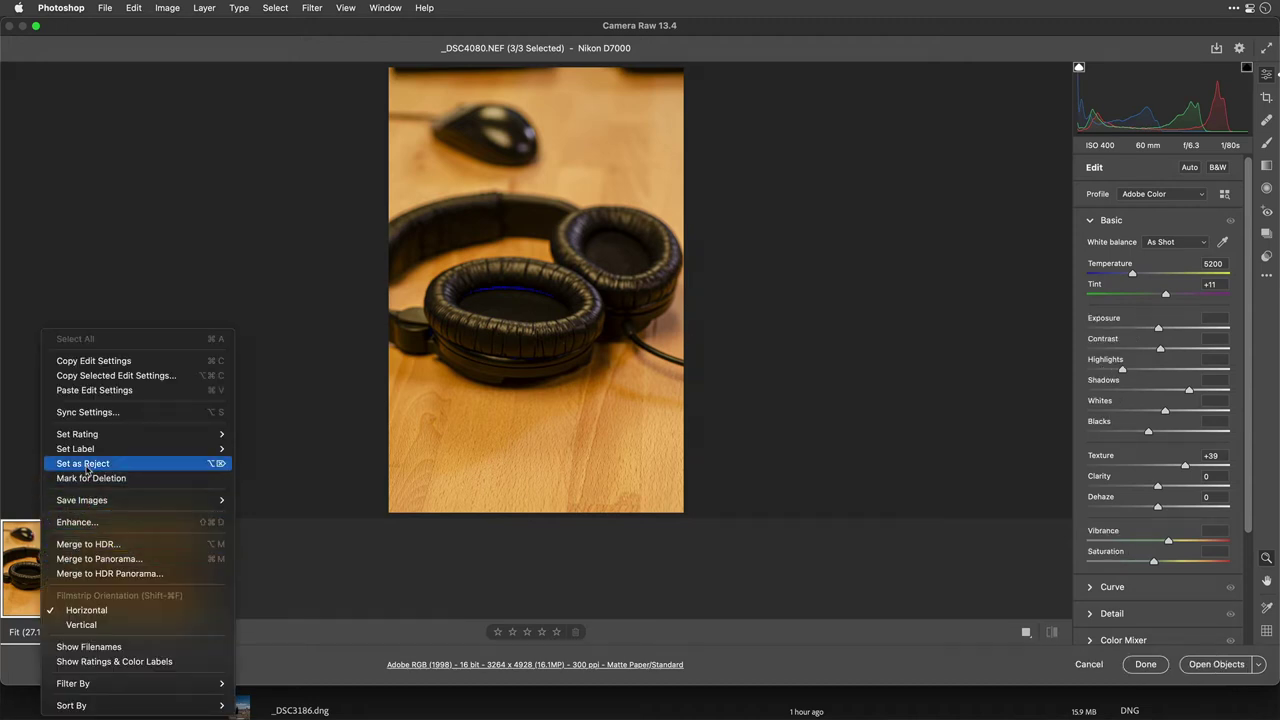
pyautogui.moveTo(89, 508)
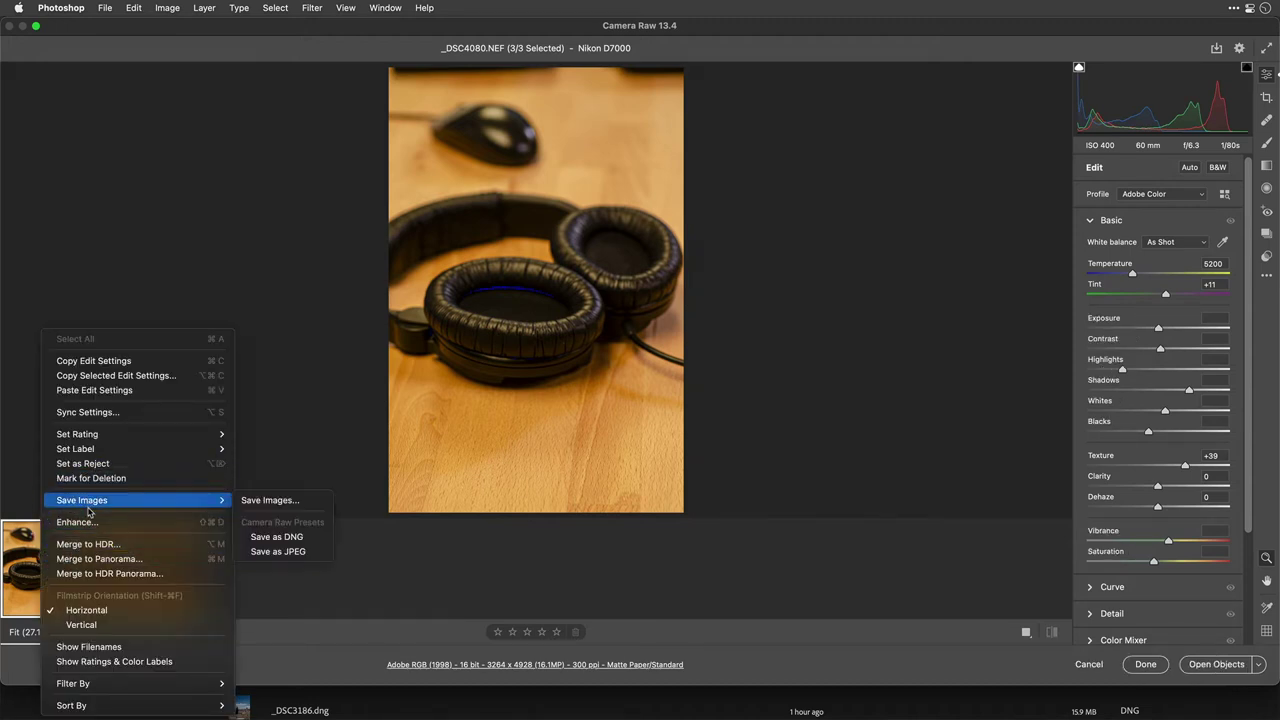
pyautogui.click(90, 414)
pyautogui.click(800, 216)
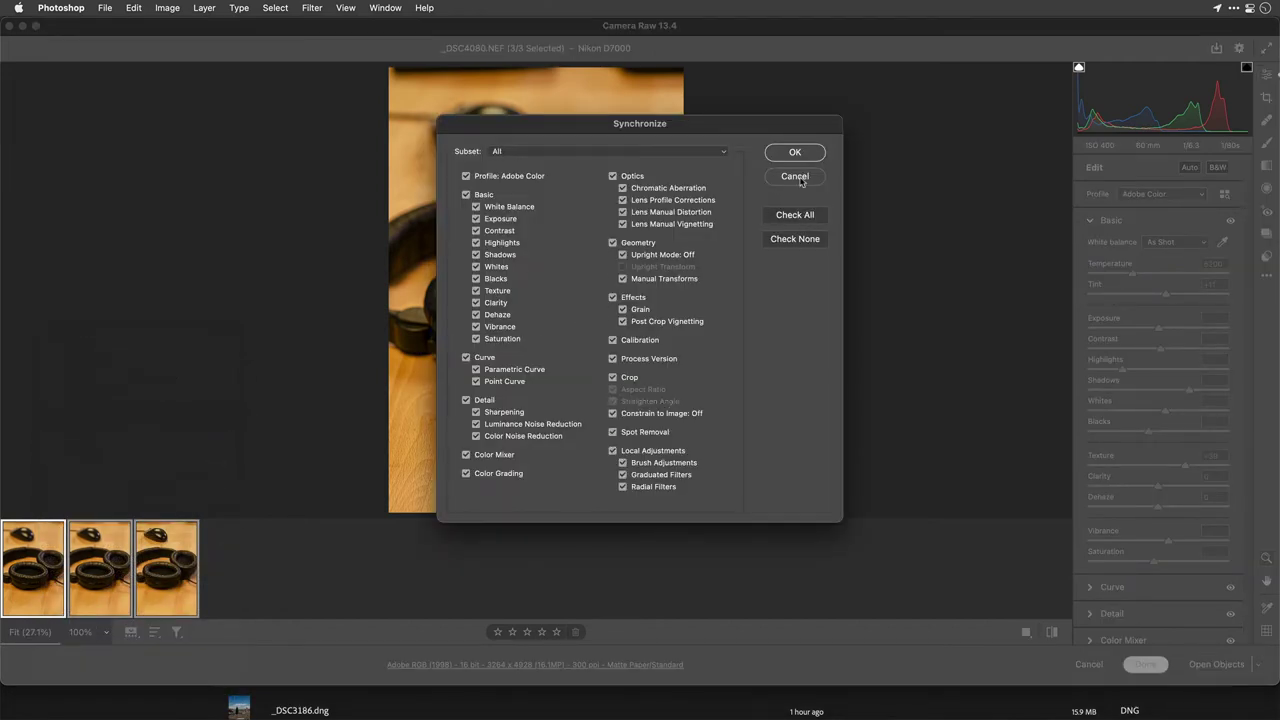
pyautogui.click(797, 154)
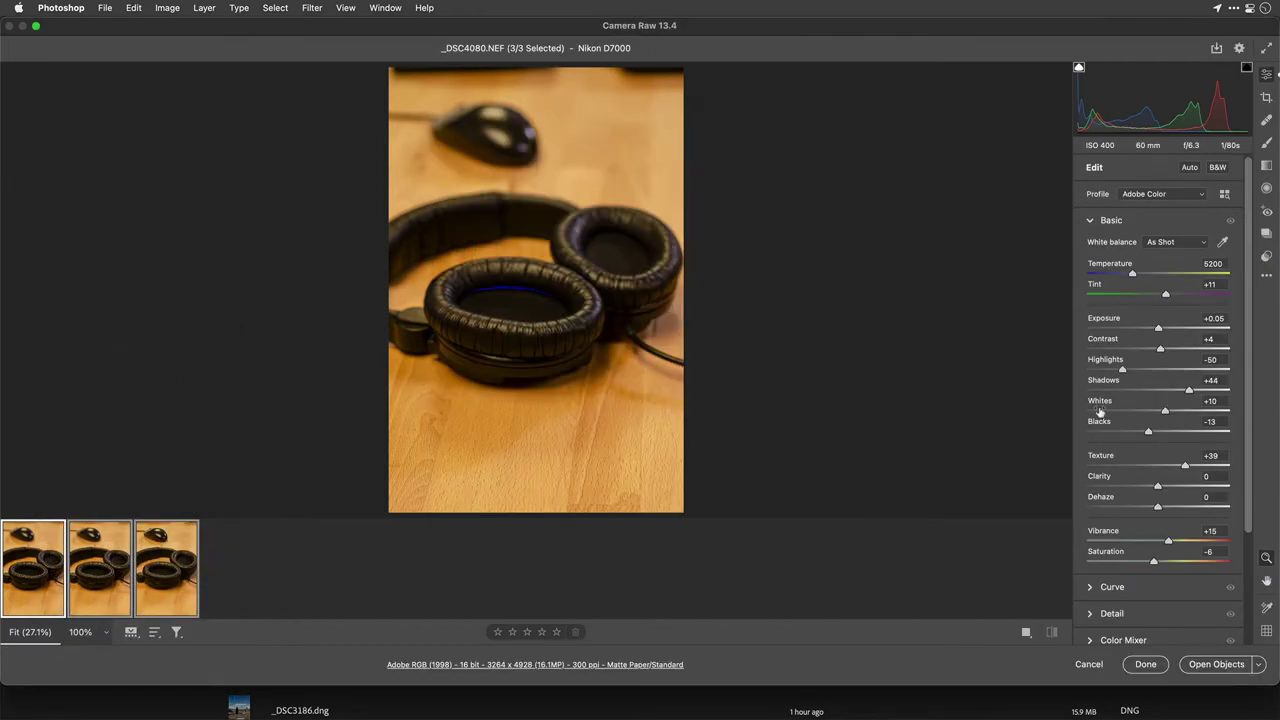
pyautogui.click(1259, 665)
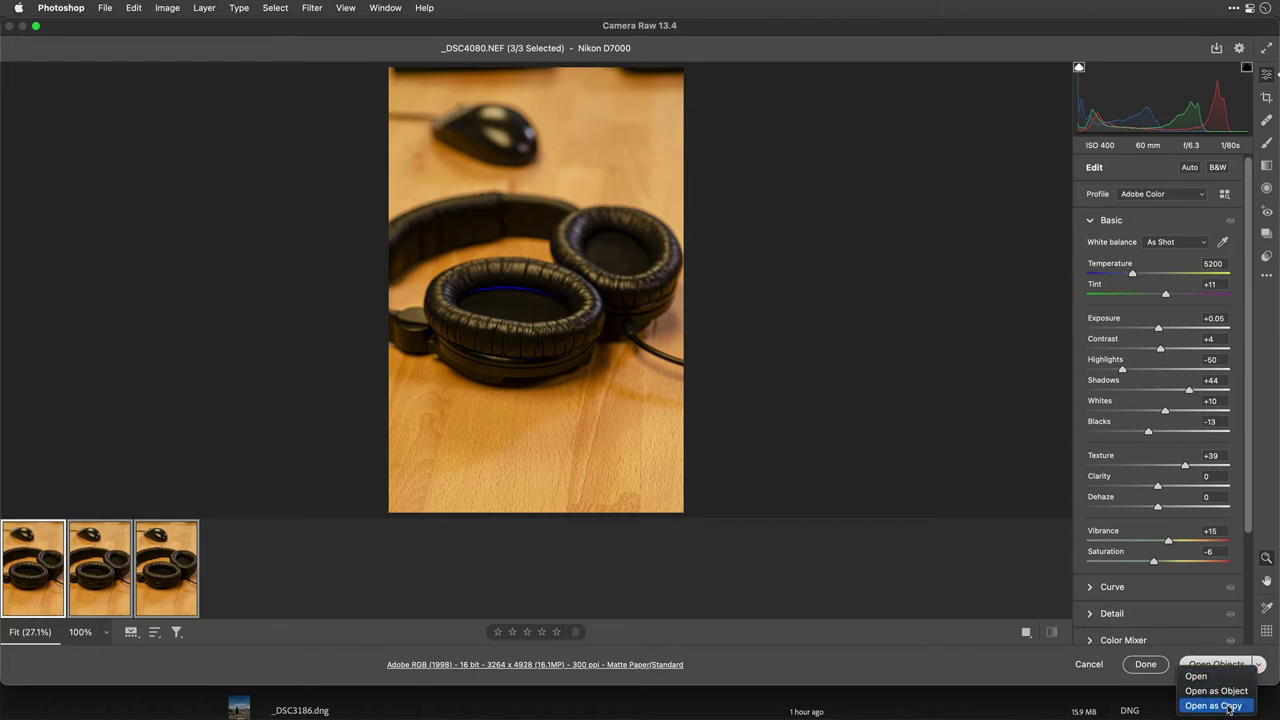
pyautogui.click(1227, 705)
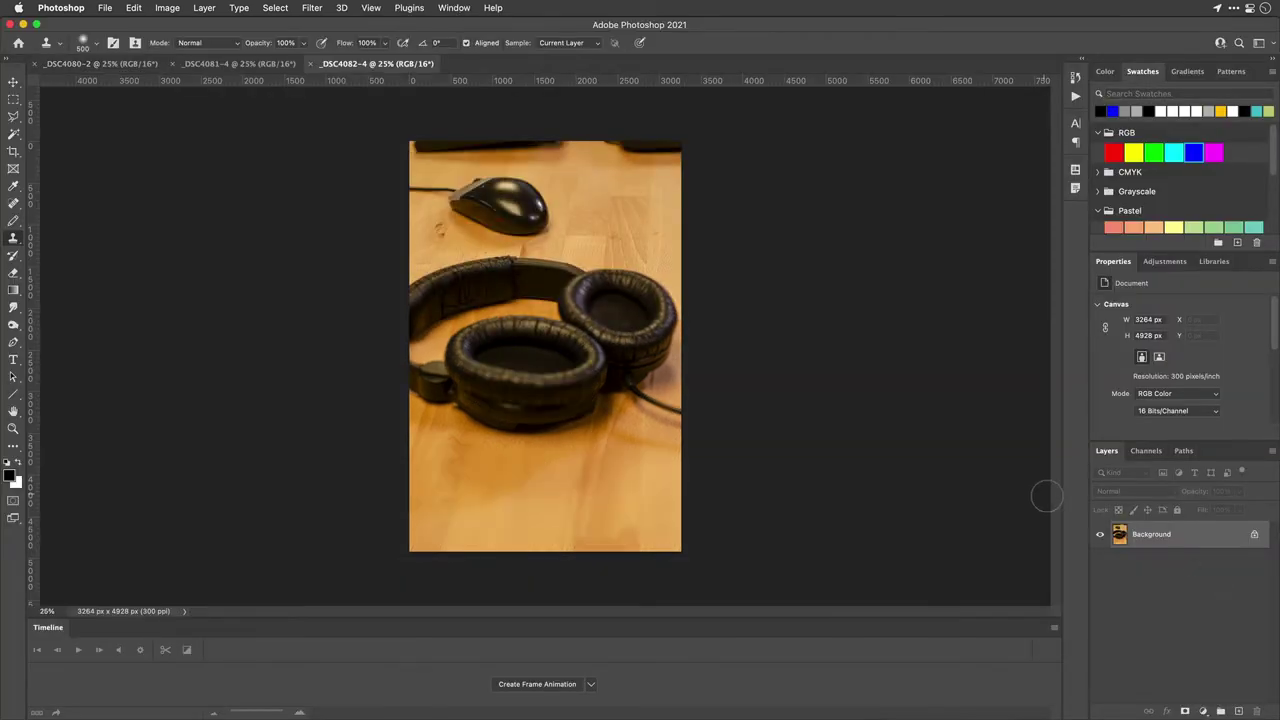
# Step: Load the open NEFs _DSC4080, _DSC4081 and _DSC4082 as layers in new document Untitled-1
pyautogui.click(104, 8)
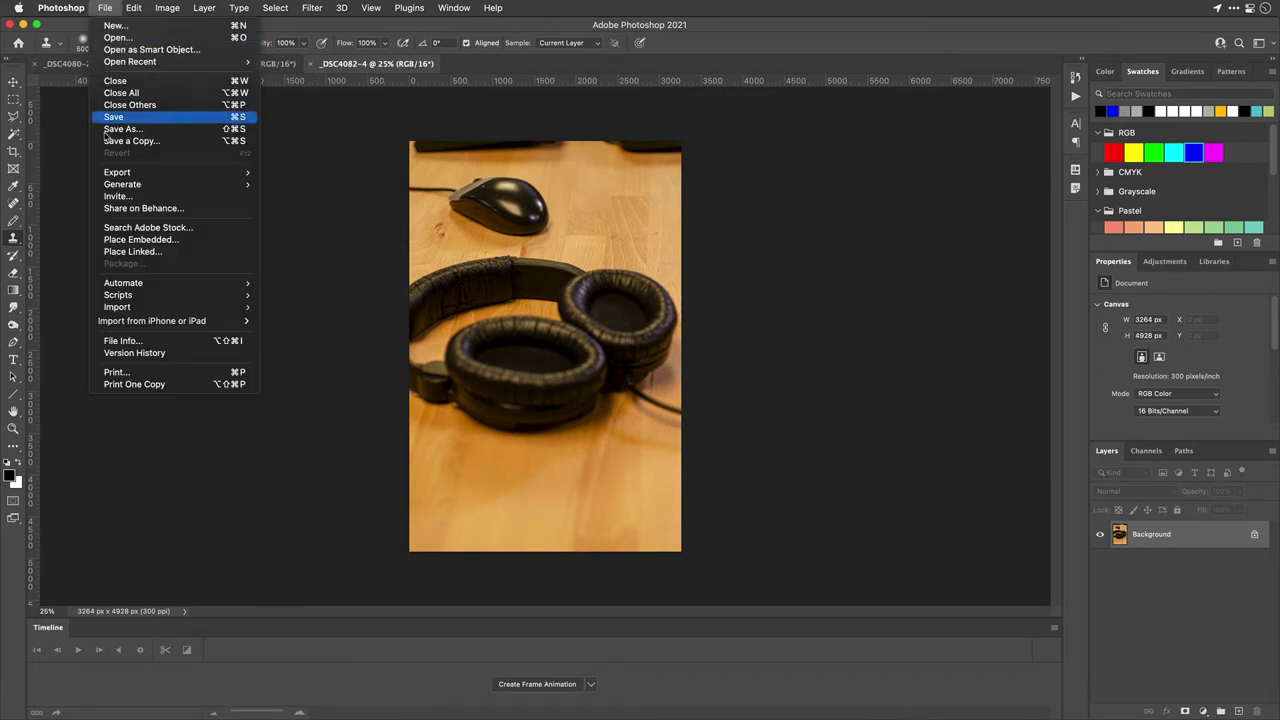
pyautogui.moveTo(125, 295)
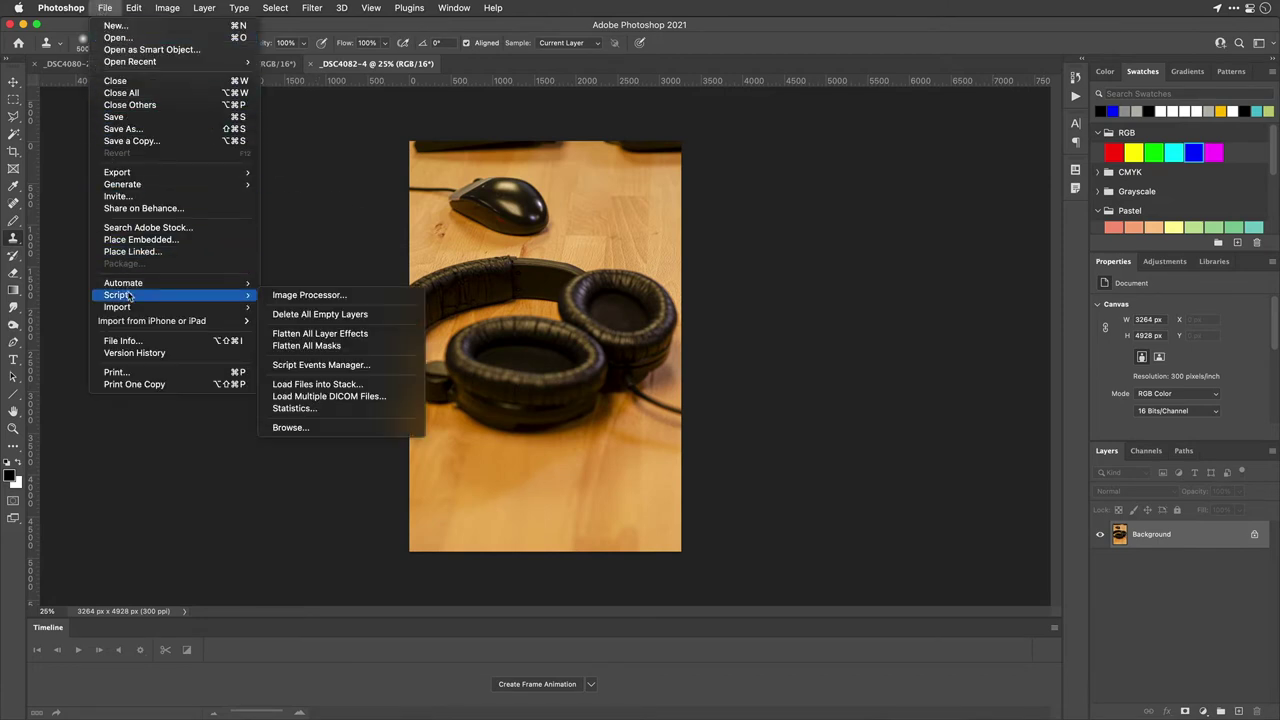
pyautogui.click(320, 384)
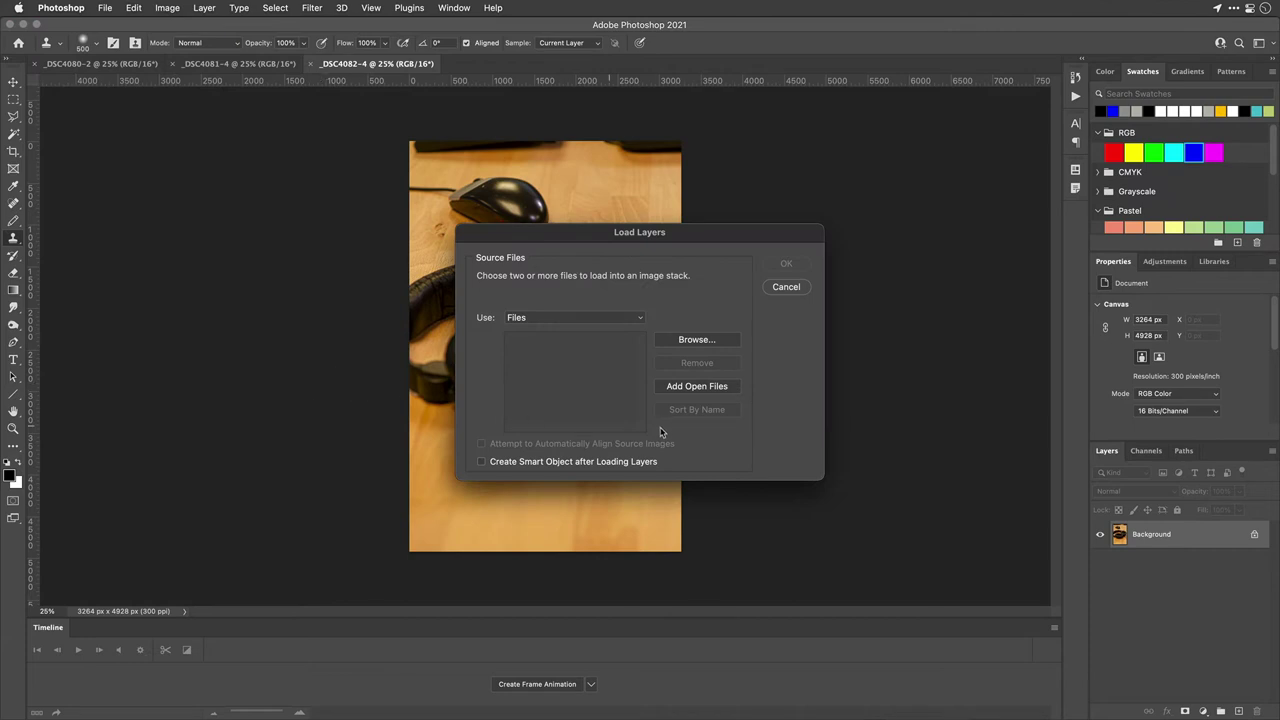
pyautogui.click(687, 388)
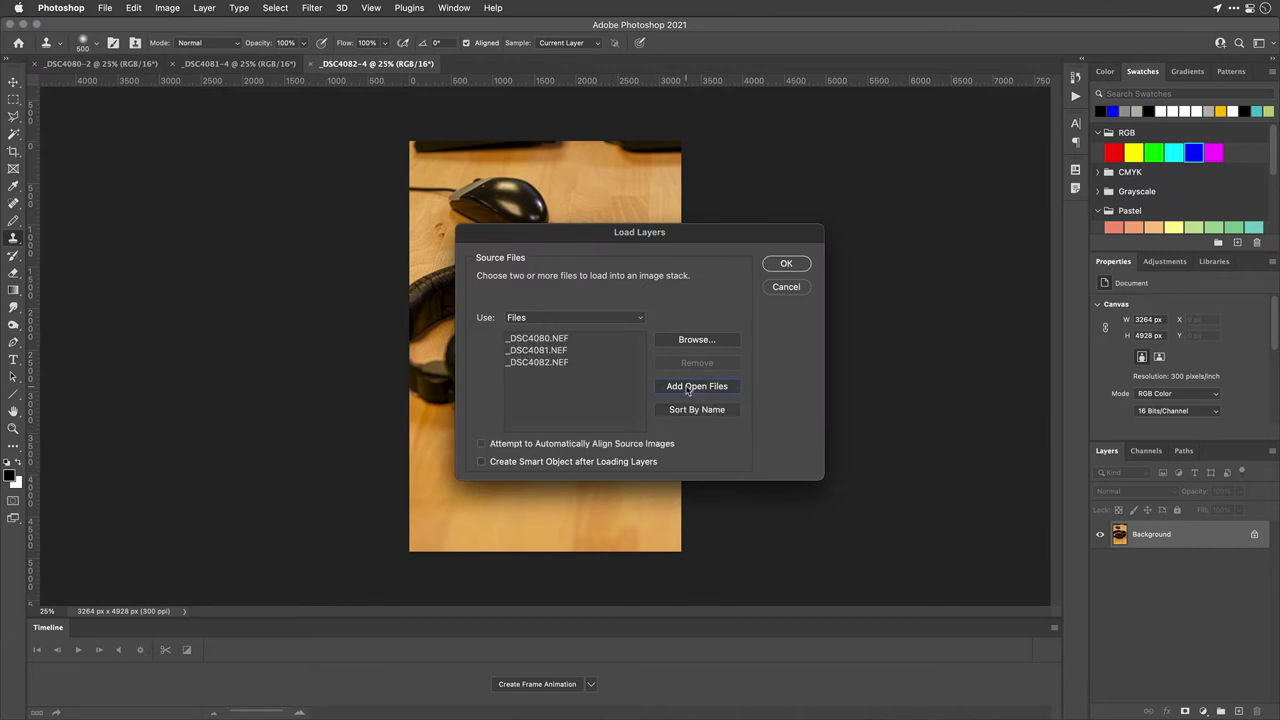
pyautogui.click(777, 263)
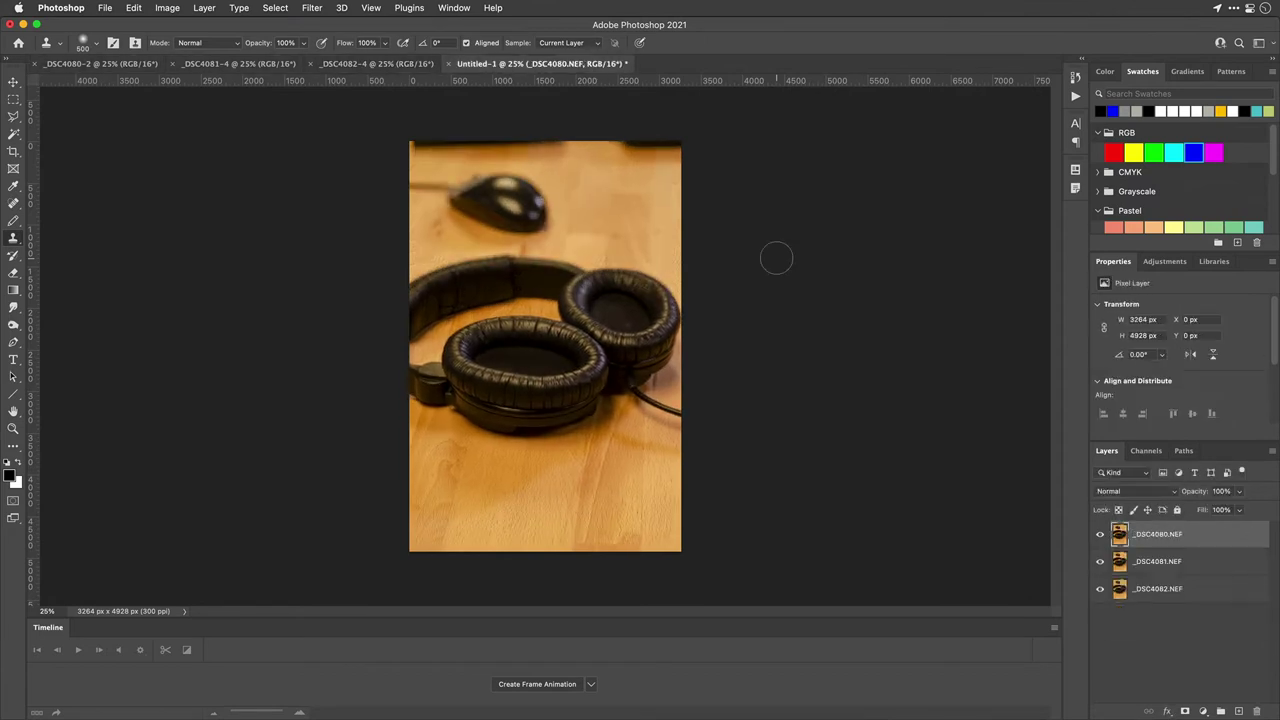
# Step: Compare focus by toggling _DSC4080, then Auto-Blend all three layers using Stack Images
pyautogui.click(1100, 534)
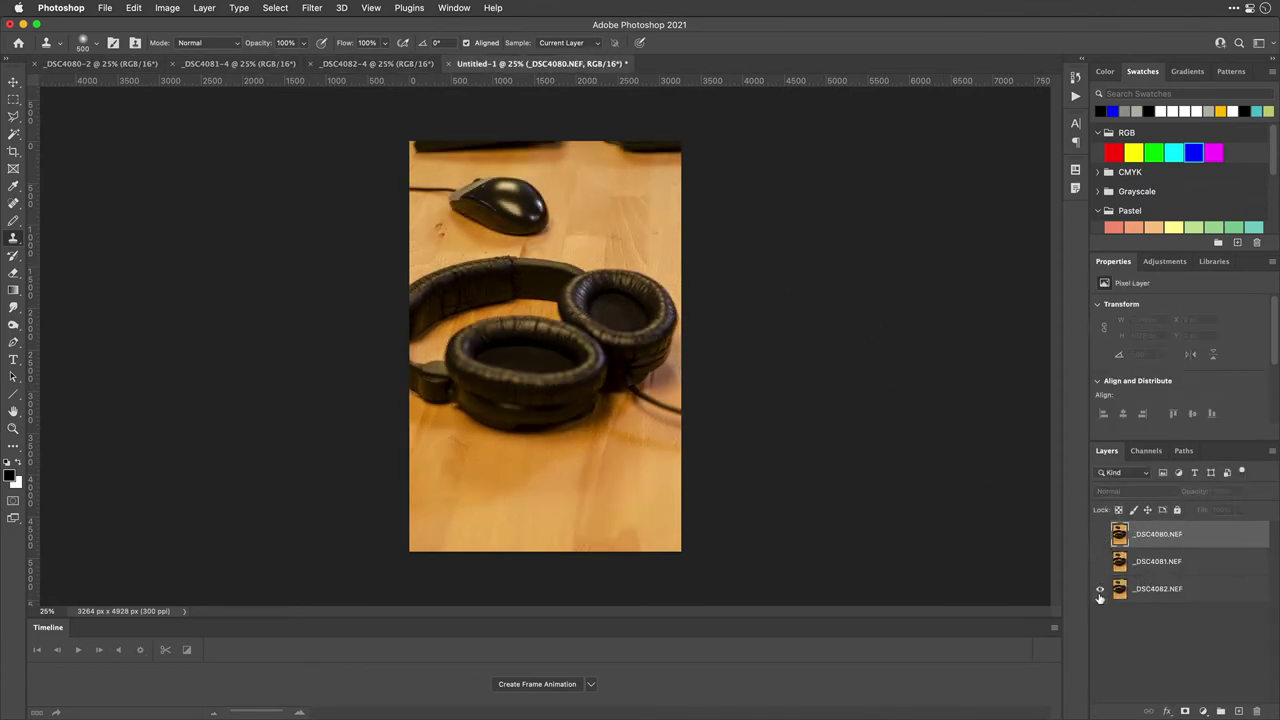
pyautogui.click(1100, 535)
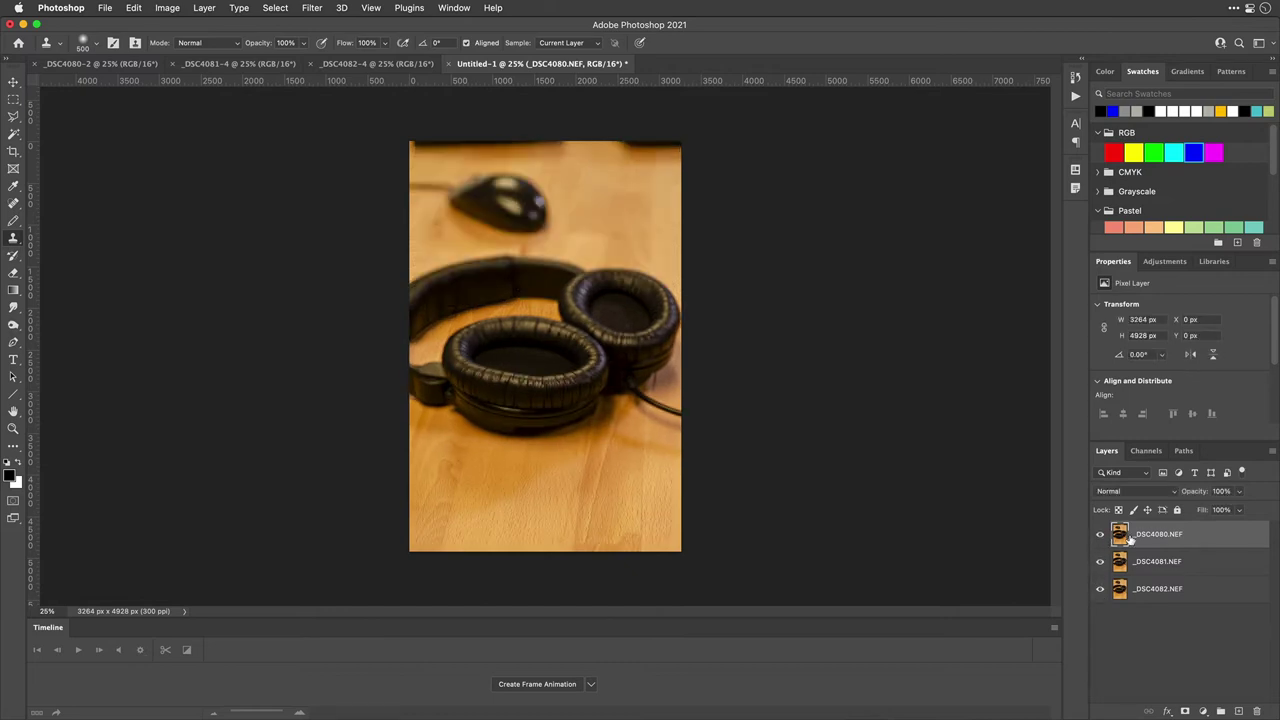
pyautogui.keyDown('shift'); pyautogui.click(1160, 589); pyautogui.keyUp('shift')
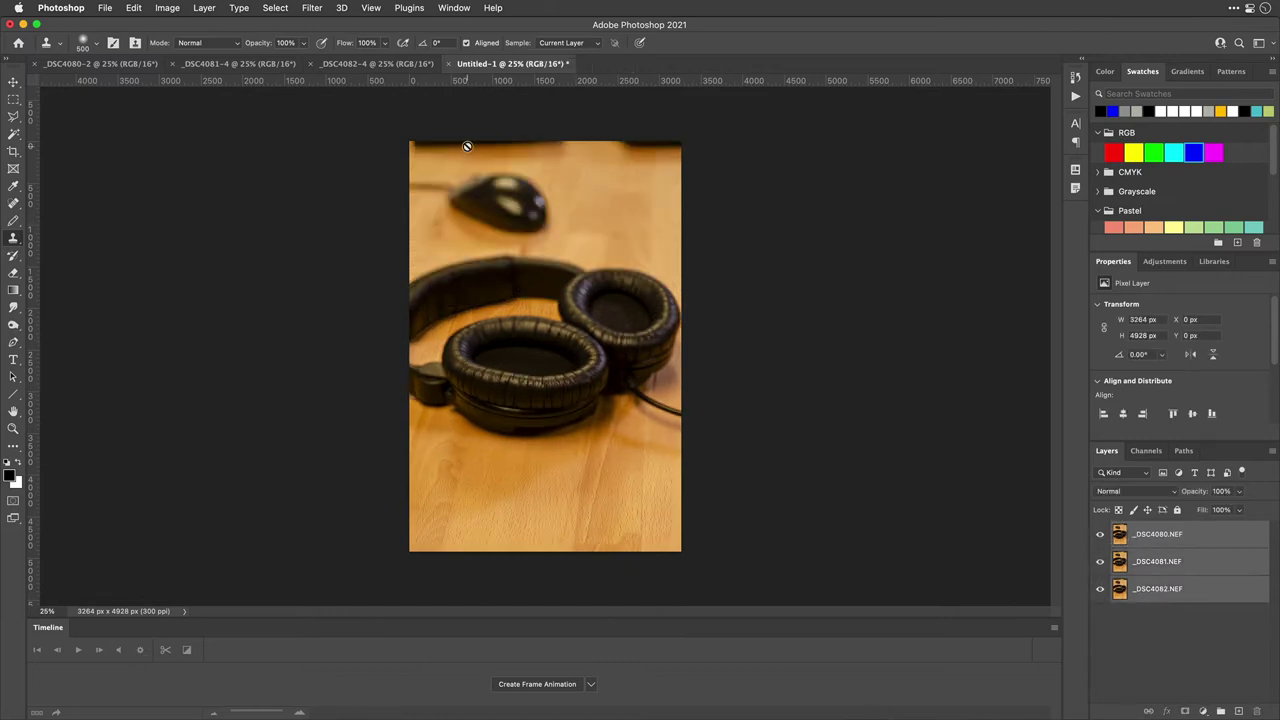
pyautogui.click(204, 8)
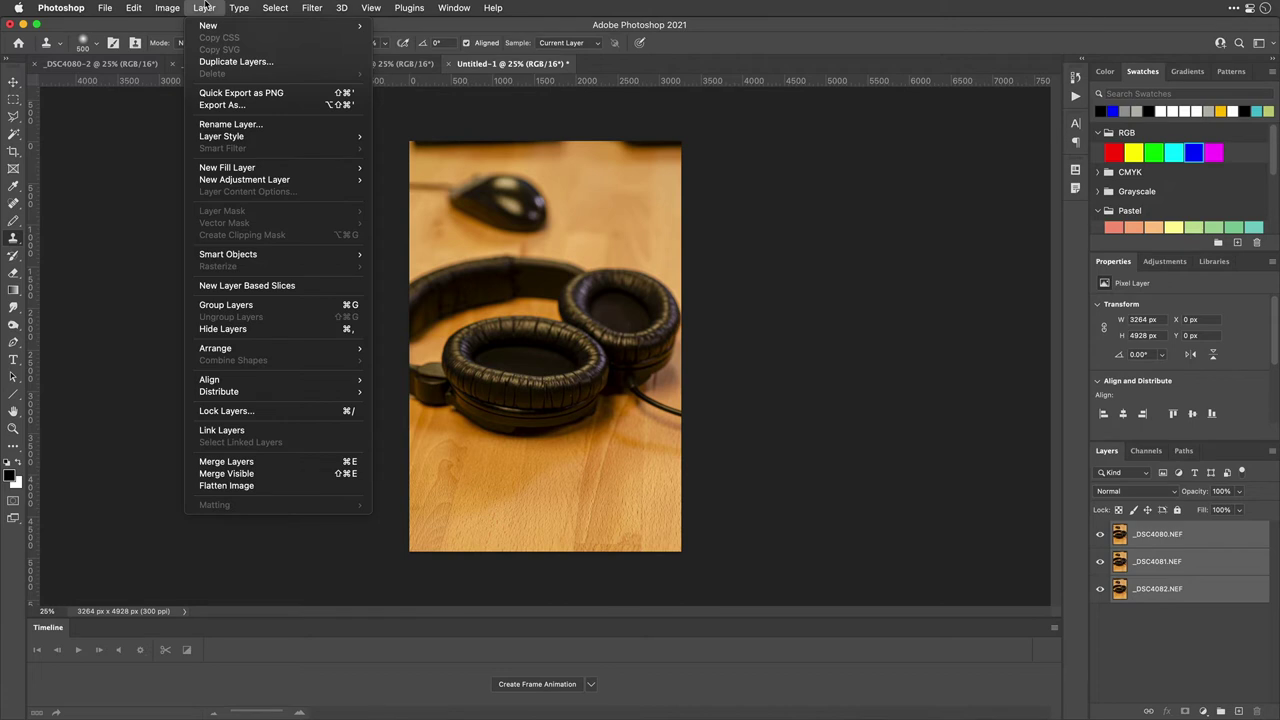
pyautogui.moveTo(136, 8)
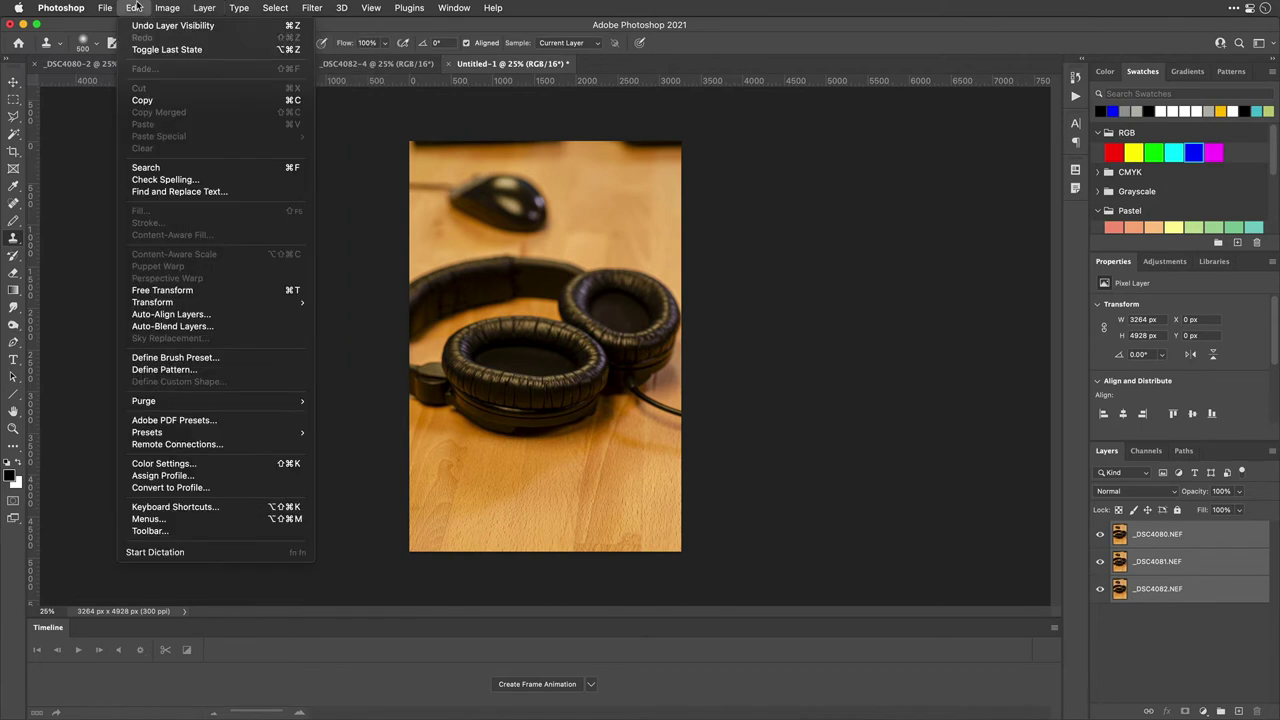
pyautogui.click(172, 326)
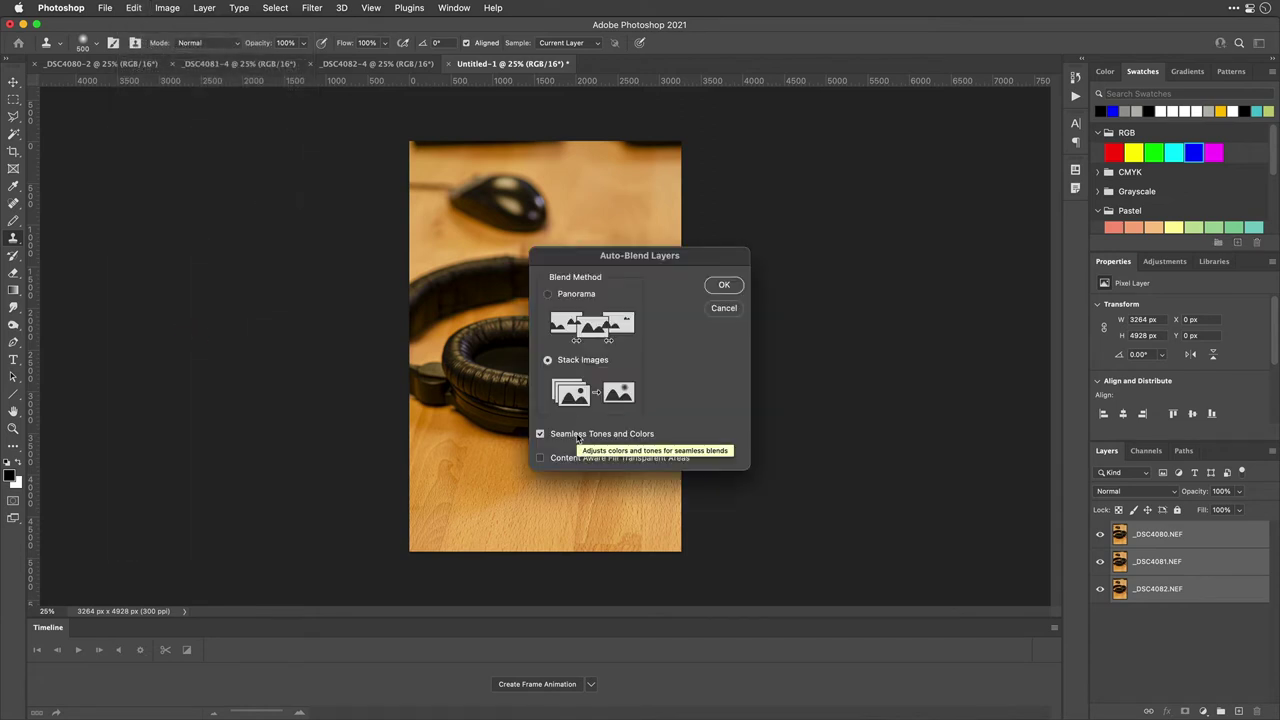
pyautogui.click(724, 286)
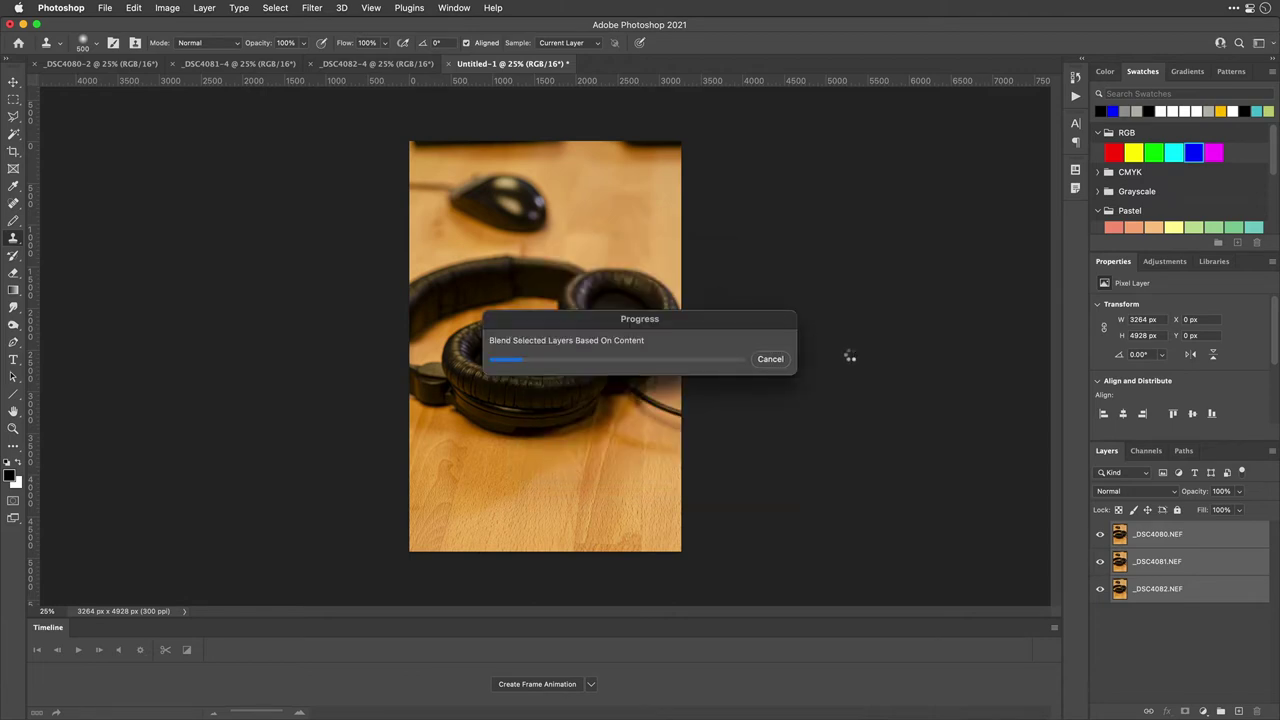
pyautogui.click(1099, 570)
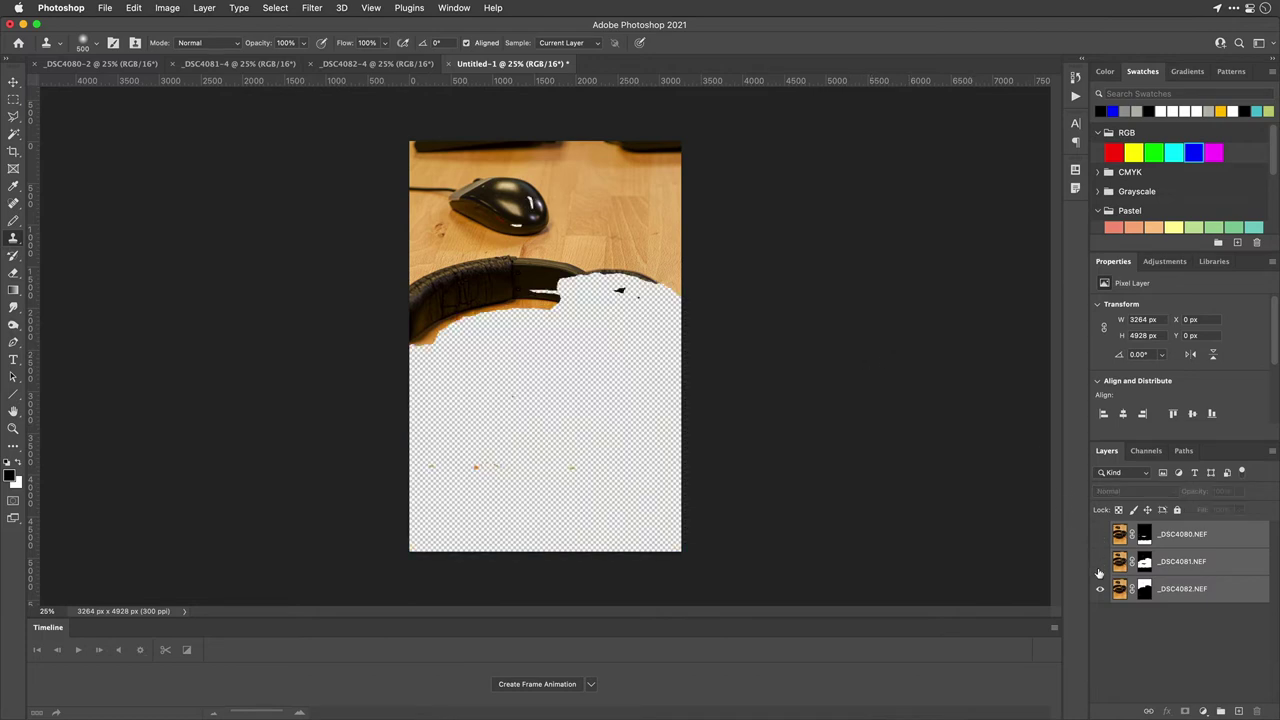
pyautogui.click(1099, 573)
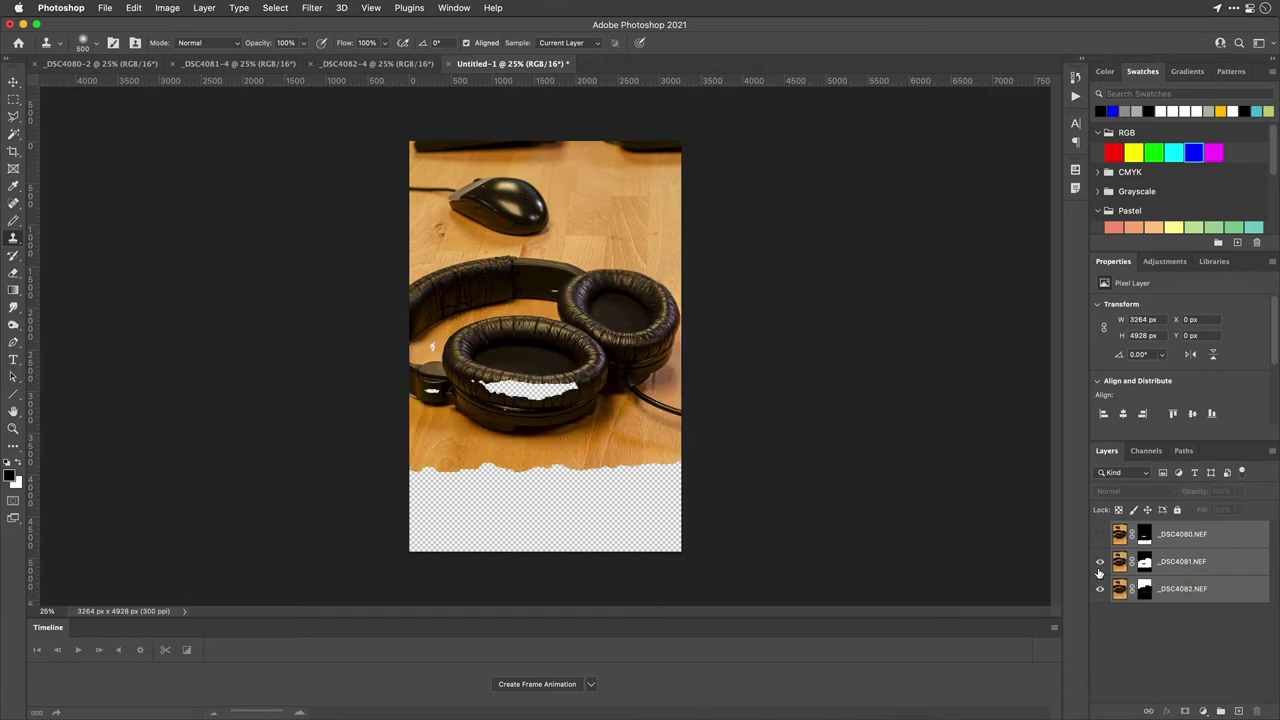
pyautogui.click(1100, 535)
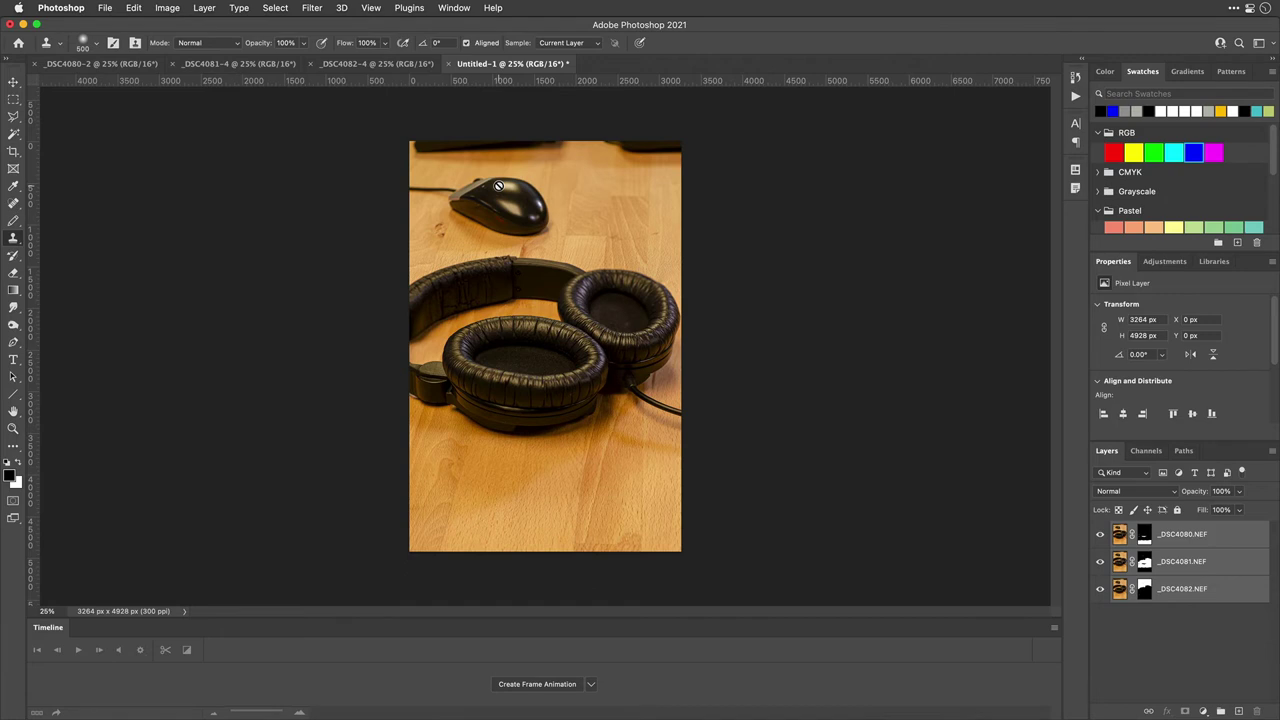
# Step: Crop Untitled-1 to a 1:1 square of 3264 × 3264 px framing the headphones and mouse
pyautogui.press('c')
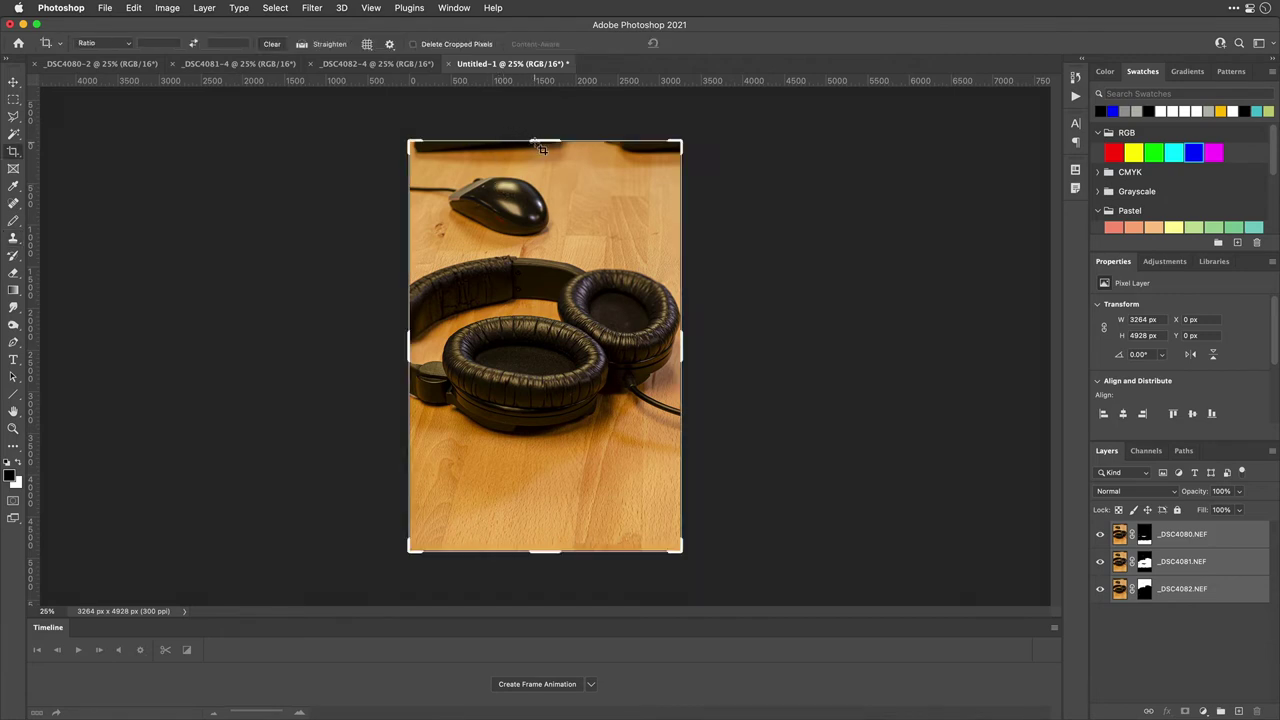
pyautogui.moveTo(540, 148)
pyautogui.mouseDown()
pyautogui.moveTo(537, 135)
pyautogui.moveTo(537, 149)
pyautogui.mouseUp()
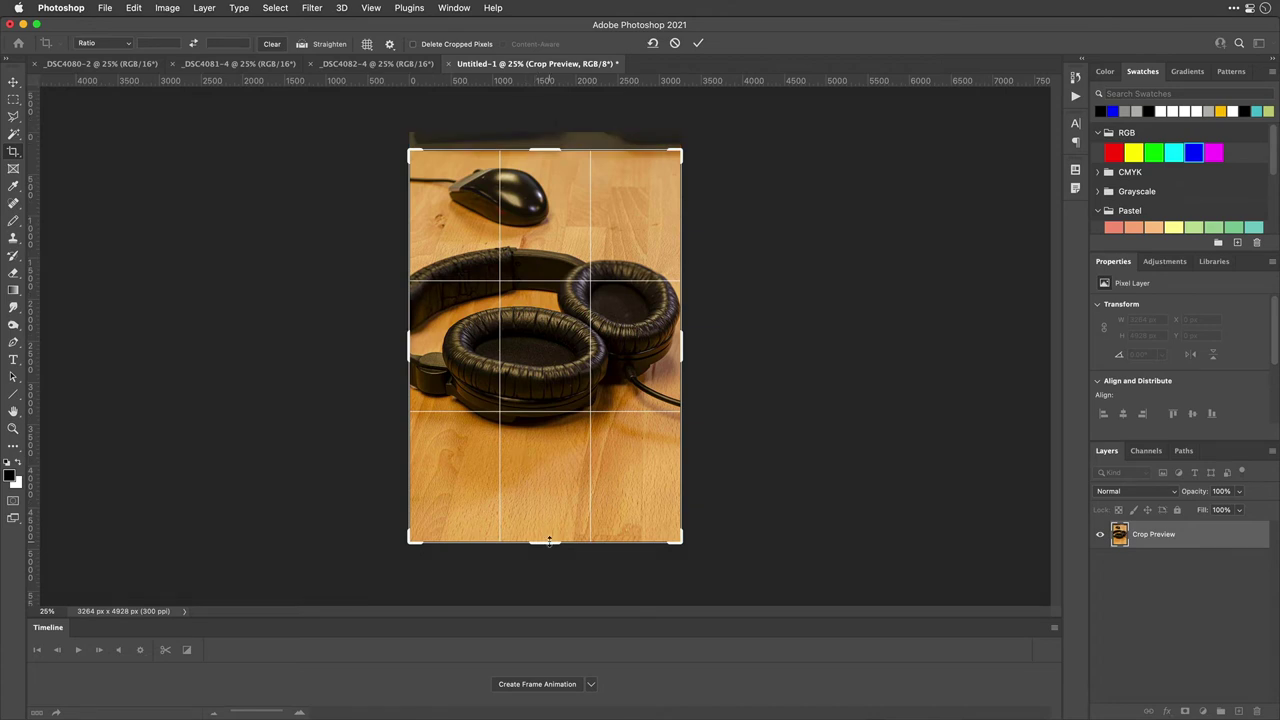
pyautogui.moveTo(548, 541); pyautogui.dragTo(562, 509)
pyautogui.click(112, 44)
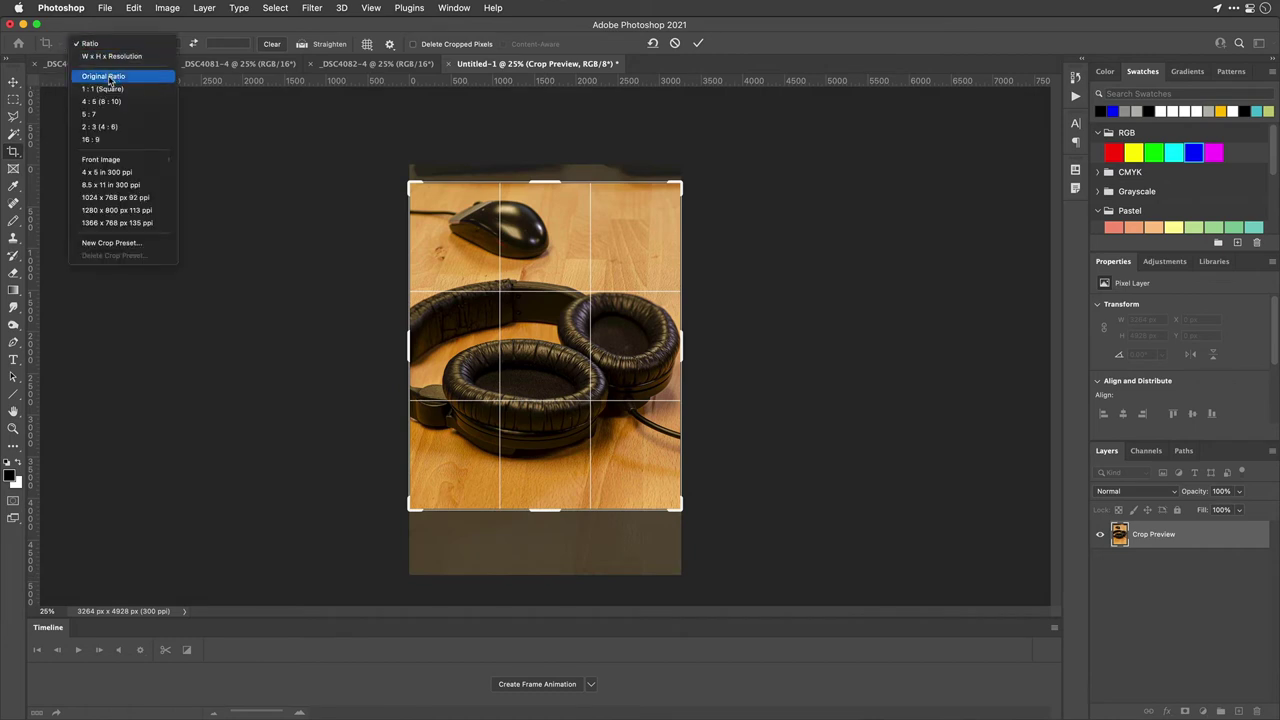
pyautogui.click(102, 89)
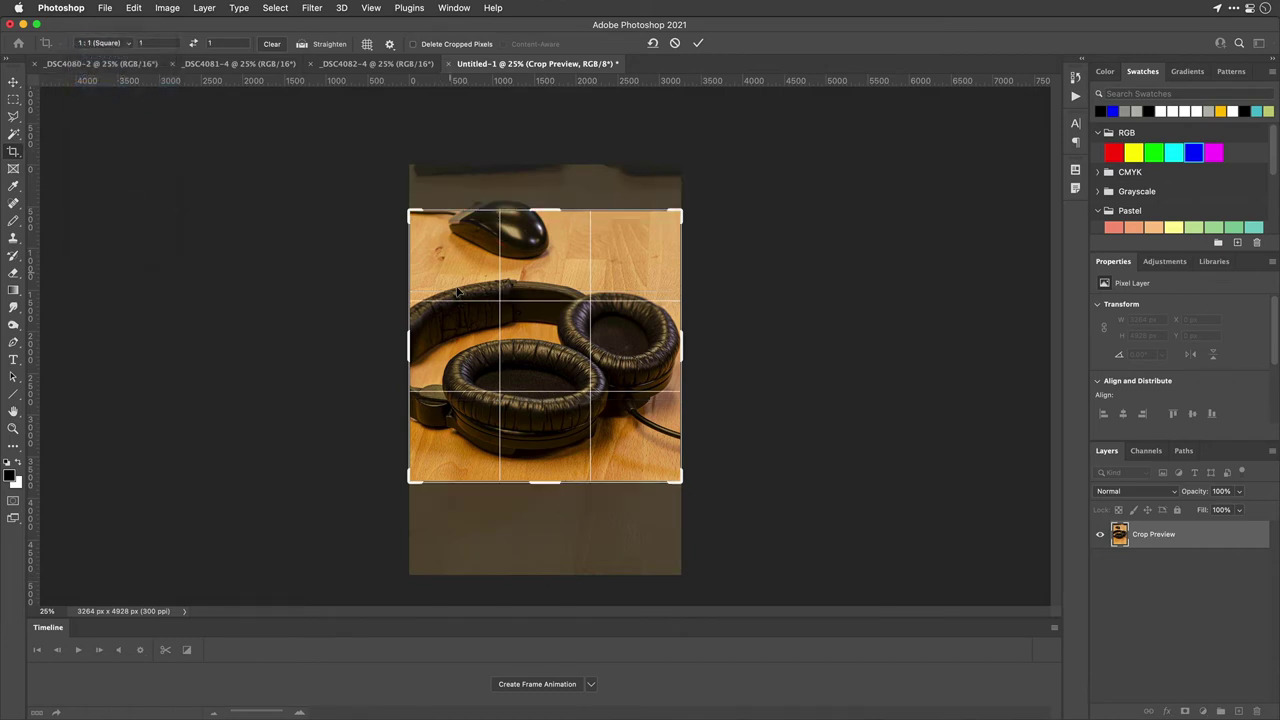
pyautogui.moveTo(521, 324)
pyautogui.mouseDown()
pyautogui.moveTo(521, 300)
pyautogui.moveTo(521, 345)
pyautogui.mouseUp()
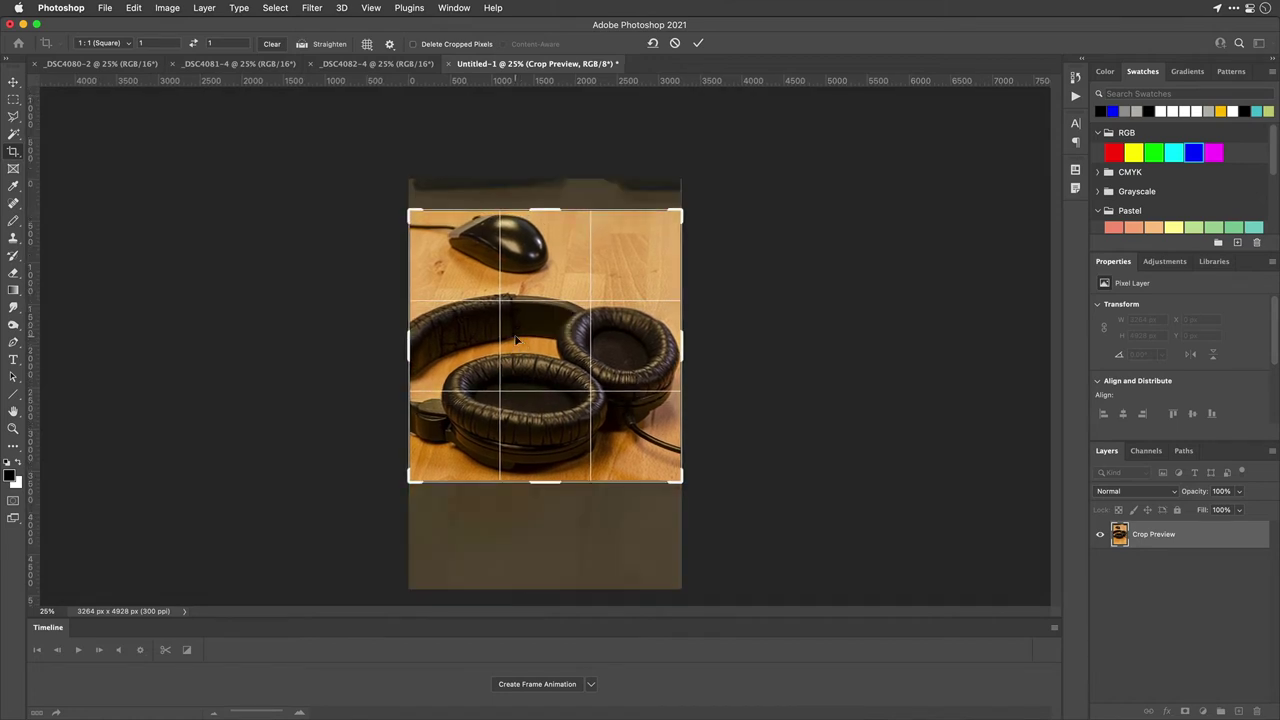
pyautogui.press('Return')
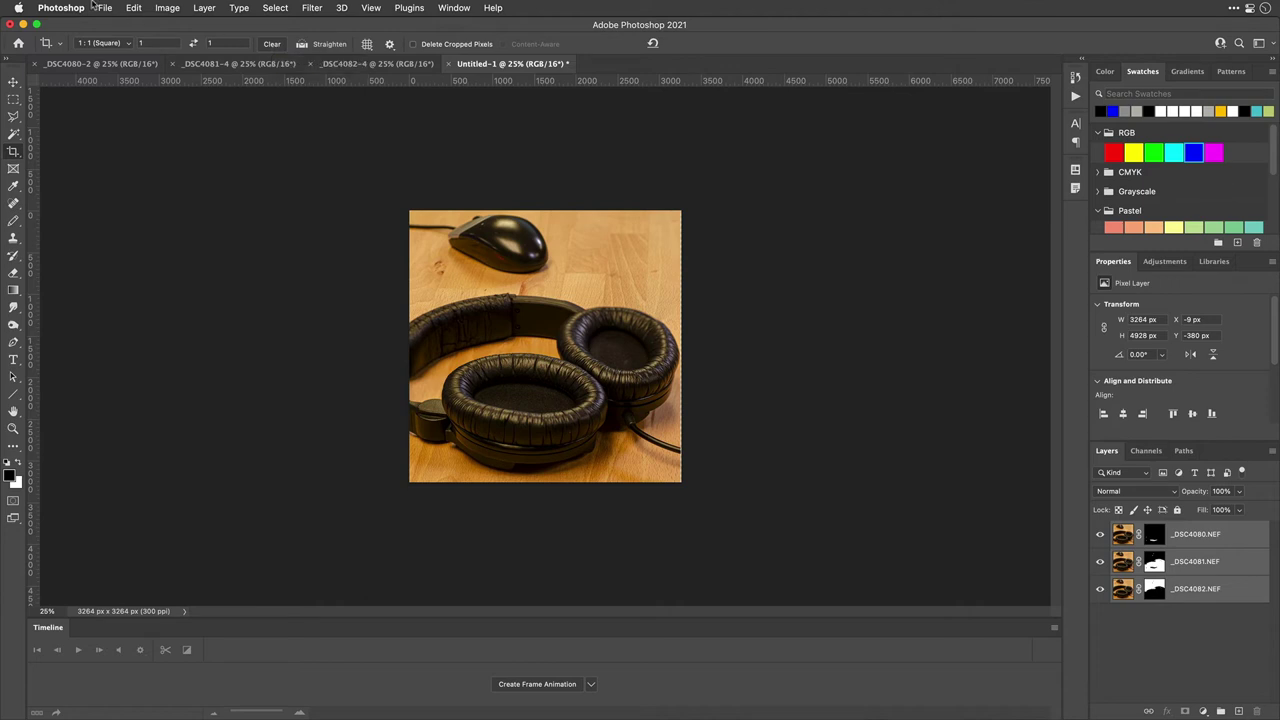
# Step: Stack every JPG from the 3_3 Star Trail folder into a new document as a Smart Object
pyautogui.click(104, 7)
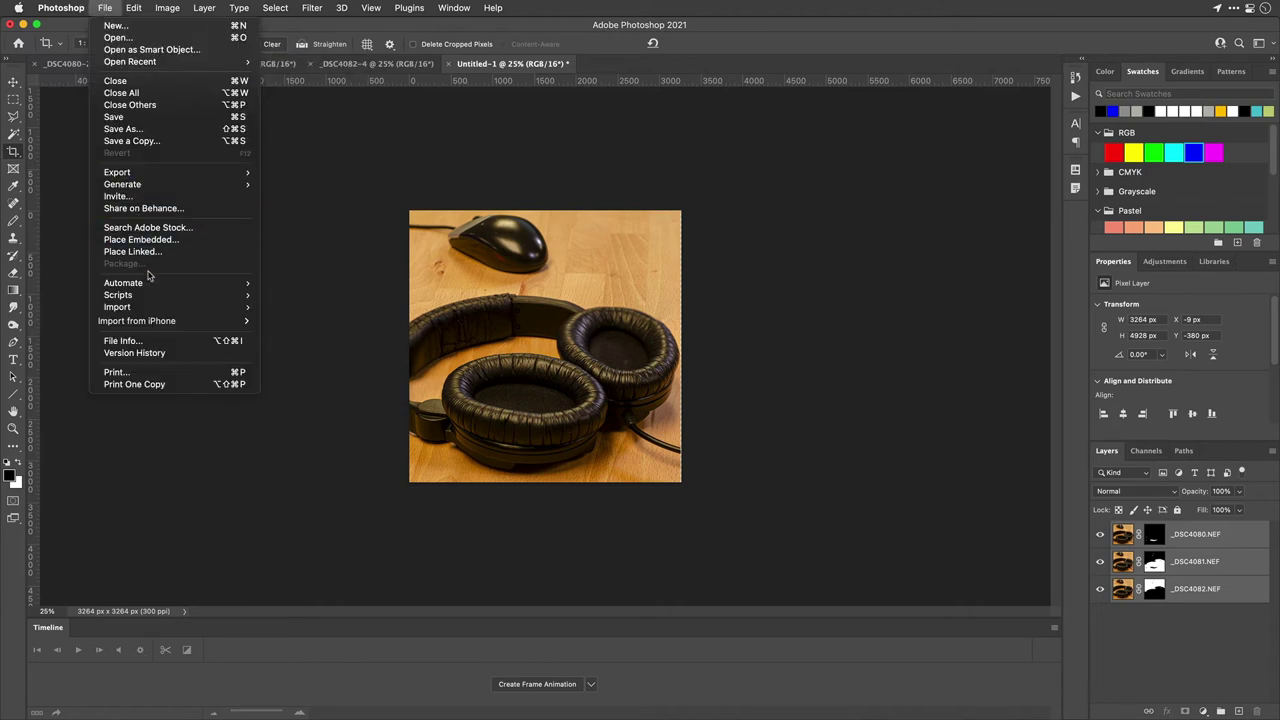
pyautogui.moveTo(150, 290)
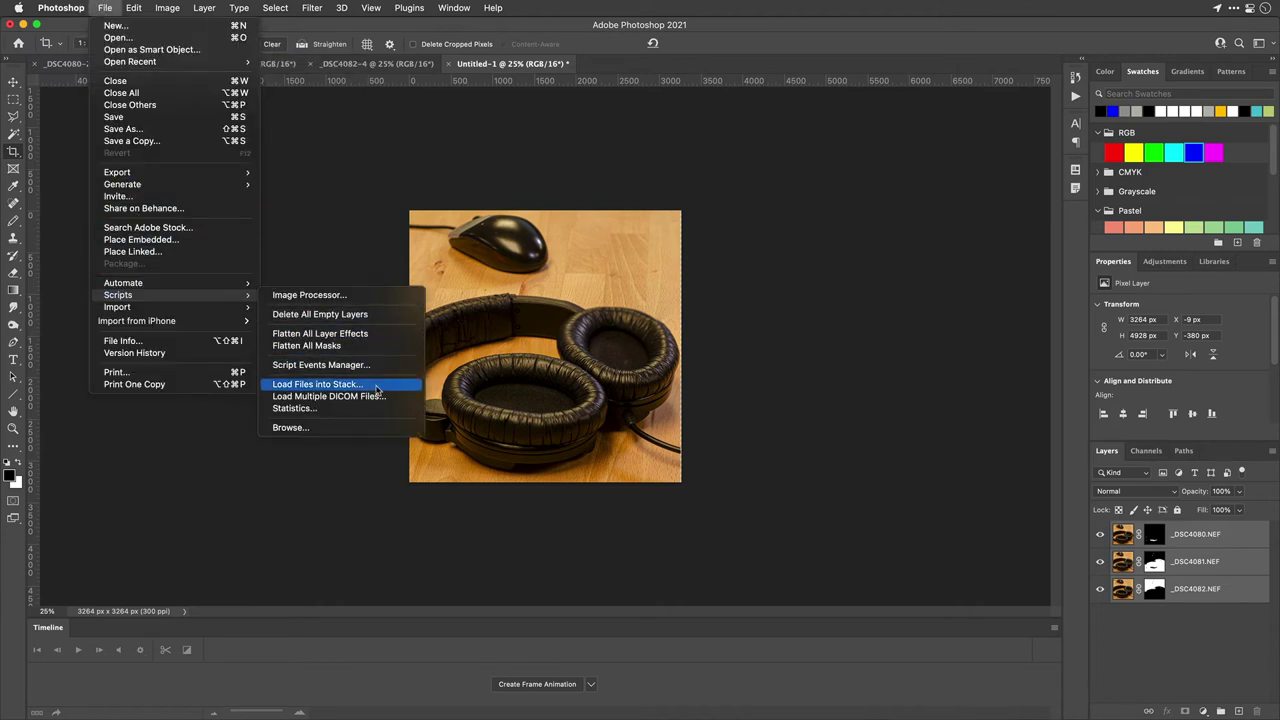
pyautogui.click(377, 386)
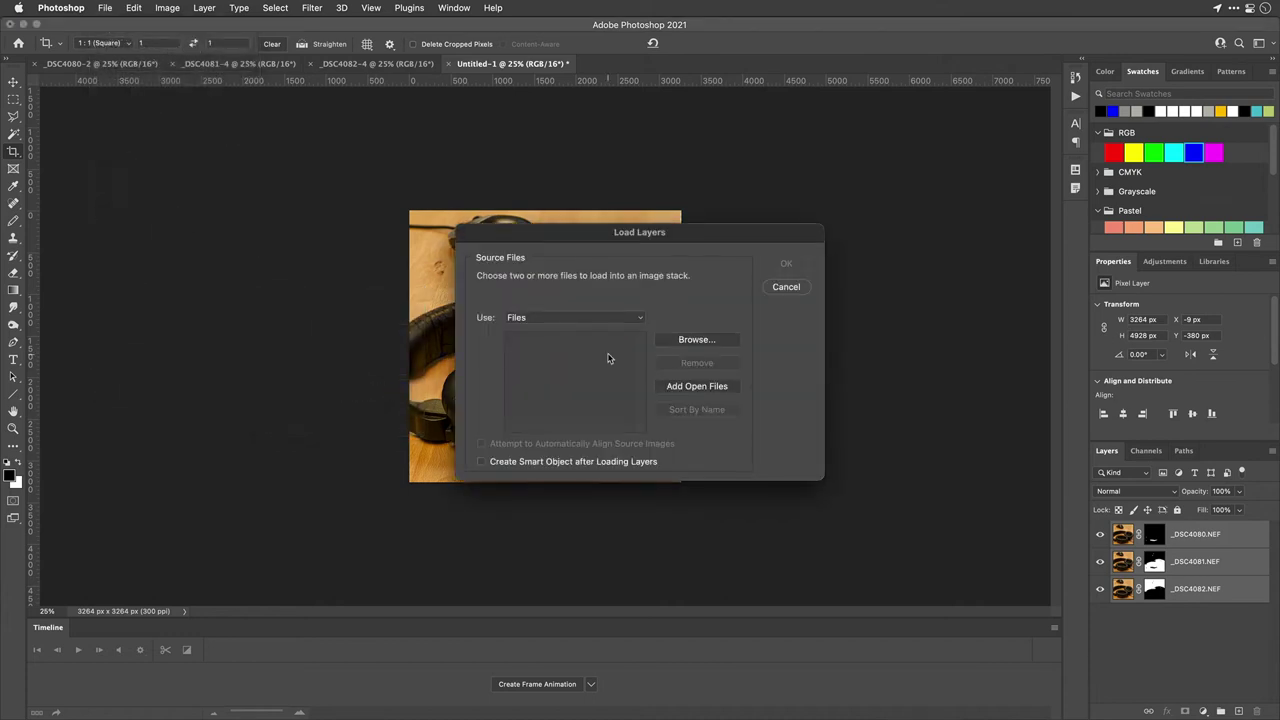
pyautogui.click(687, 341)
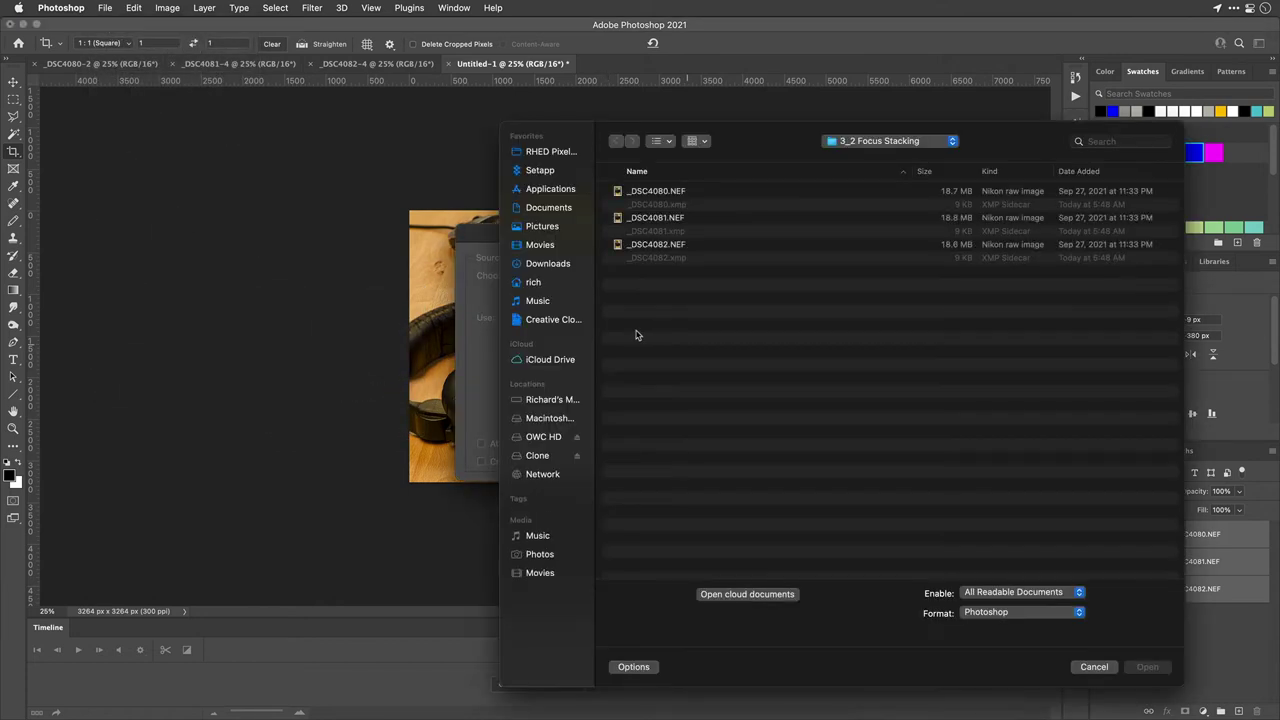
pyautogui.press('super+Up')
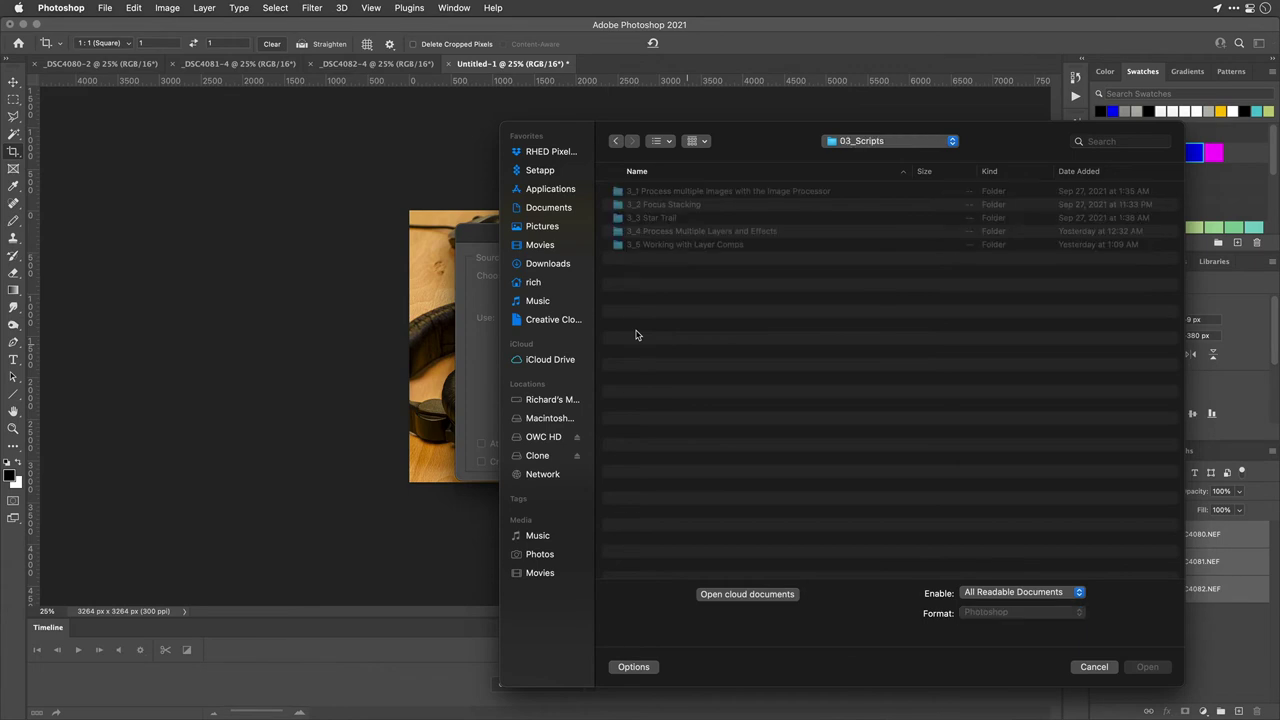
pyautogui.press('Down')
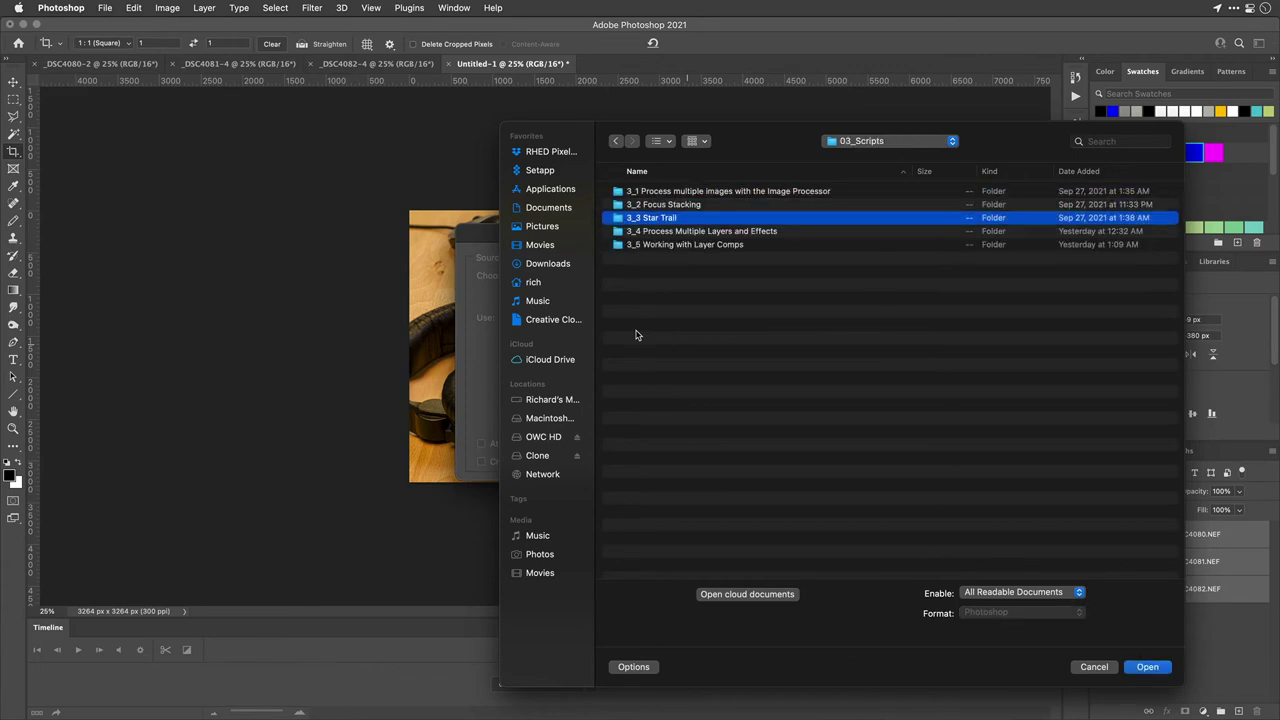
pyautogui.press('super+Down')
pyautogui.press('super+a')
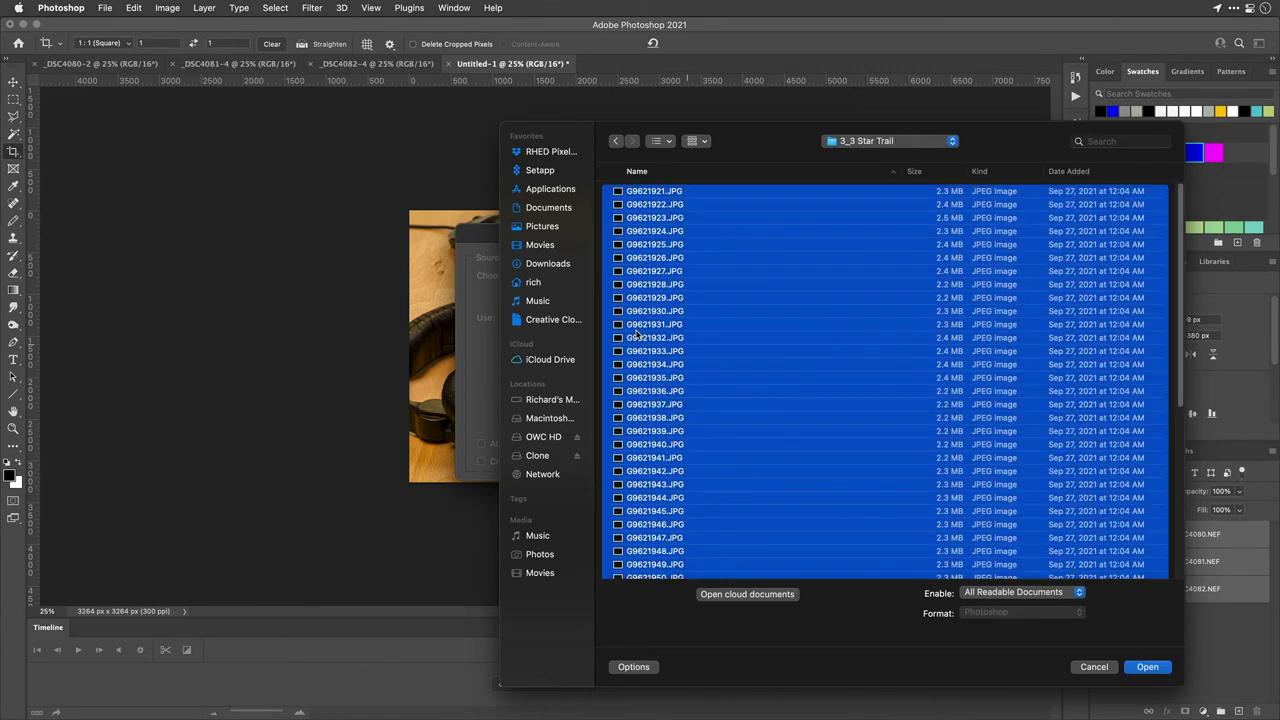
pyautogui.press('Return')
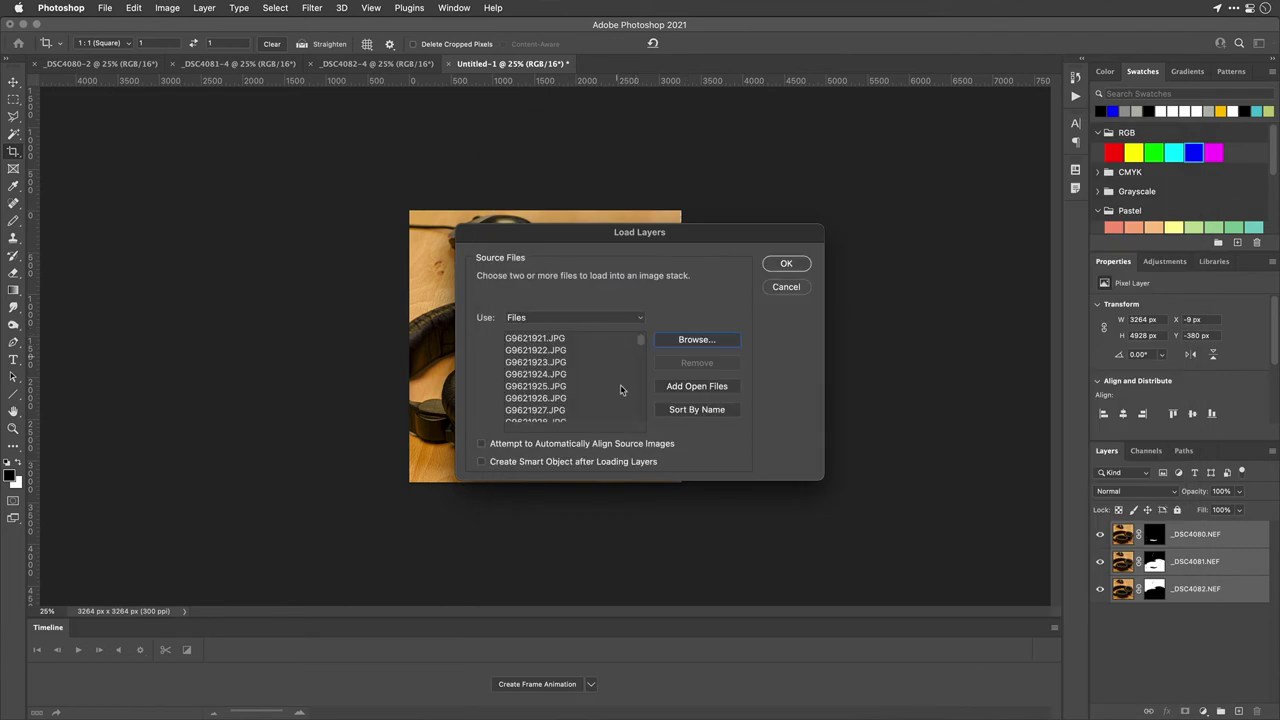
pyautogui.click(538, 462)
pyautogui.click(786, 265)
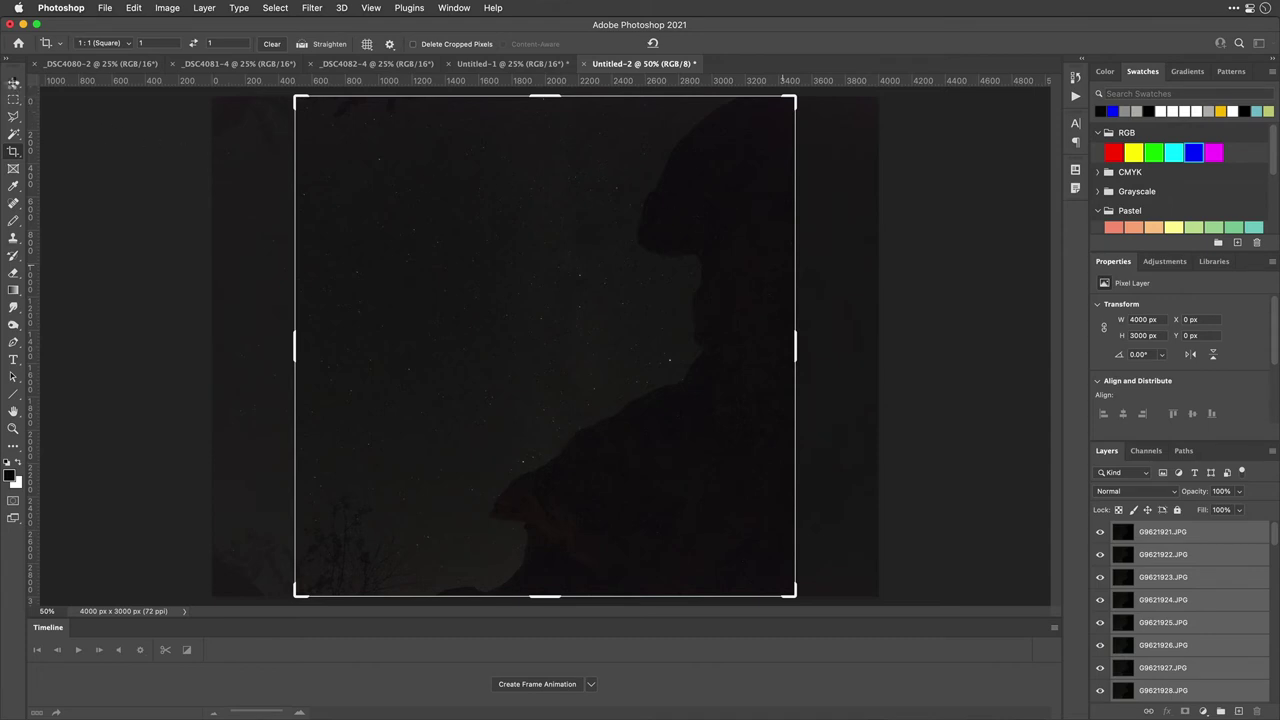
# Step: Set the star-trail smart object's stack mode to Maximum
pyautogui.click(13, 82)
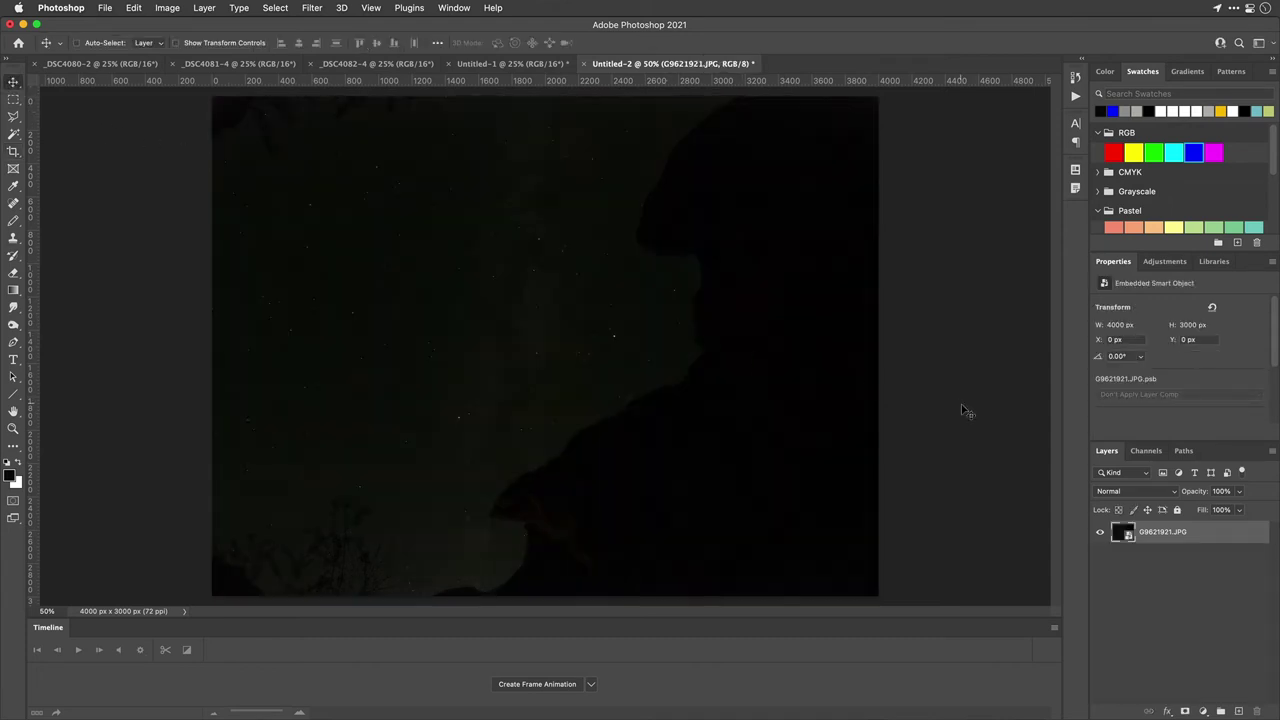
pyautogui.click(205, 8)
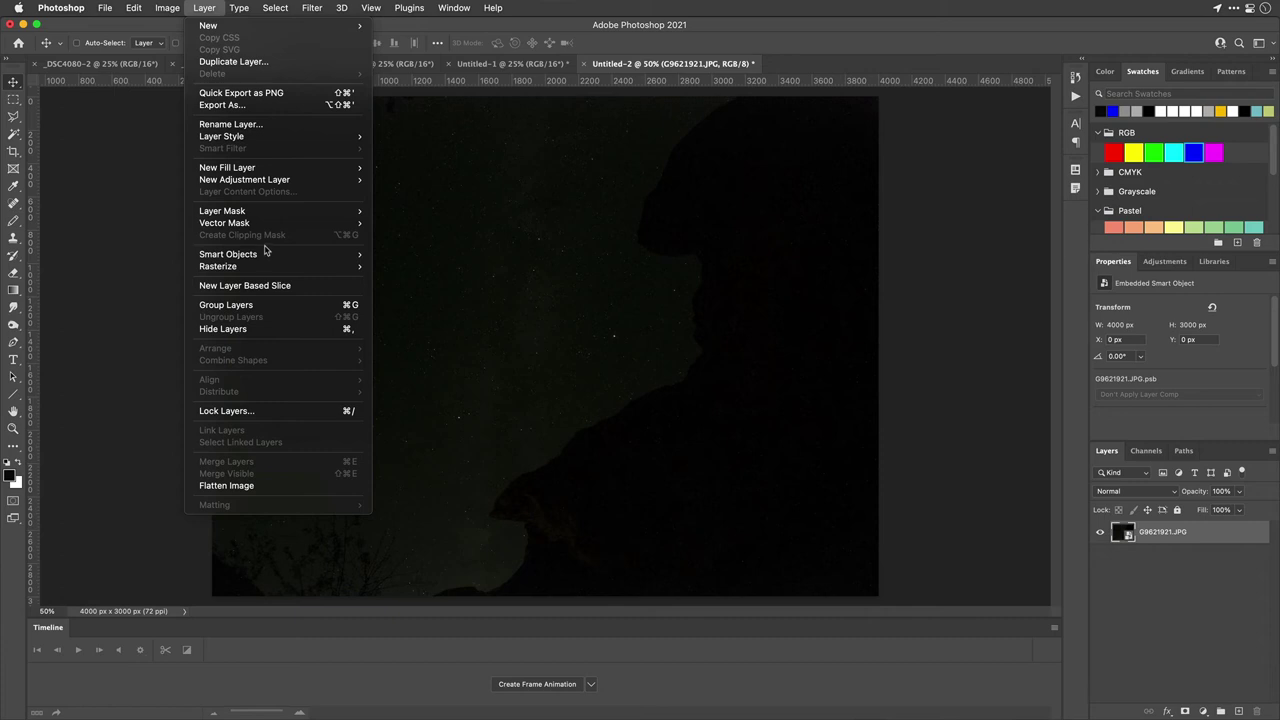
pyautogui.moveTo(268, 254)
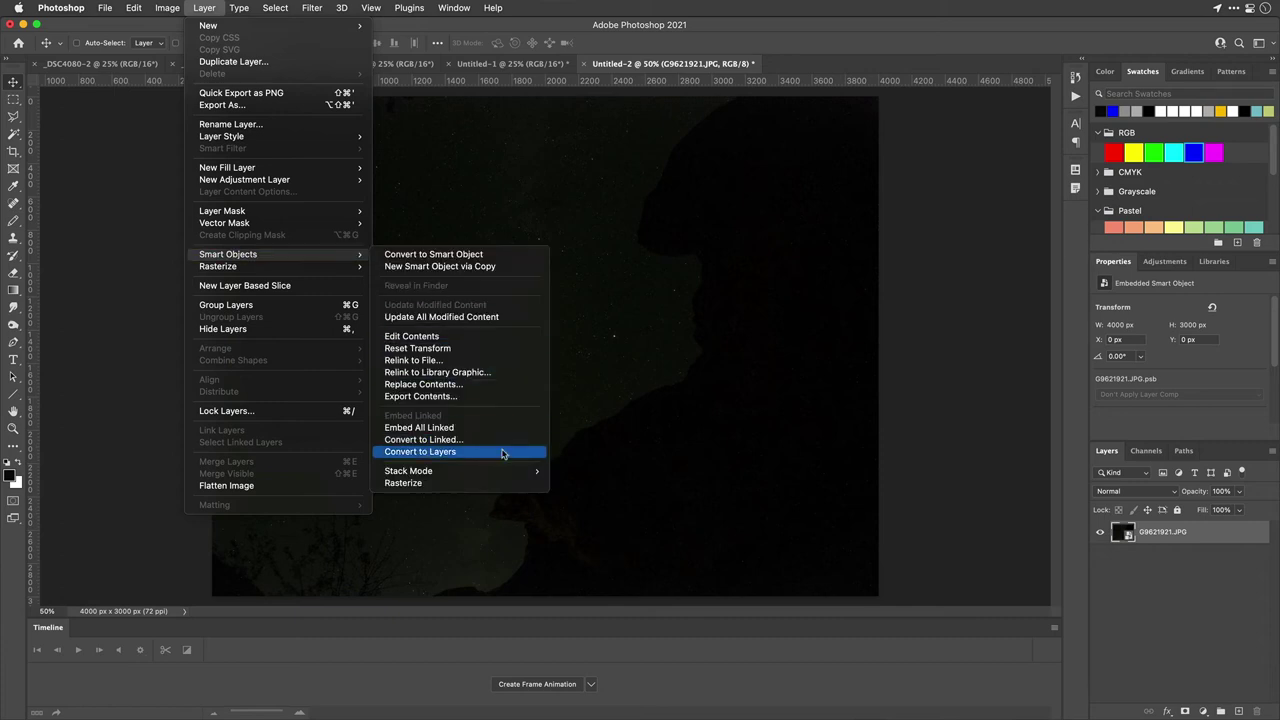
pyautogui.moveTo(511, 474)
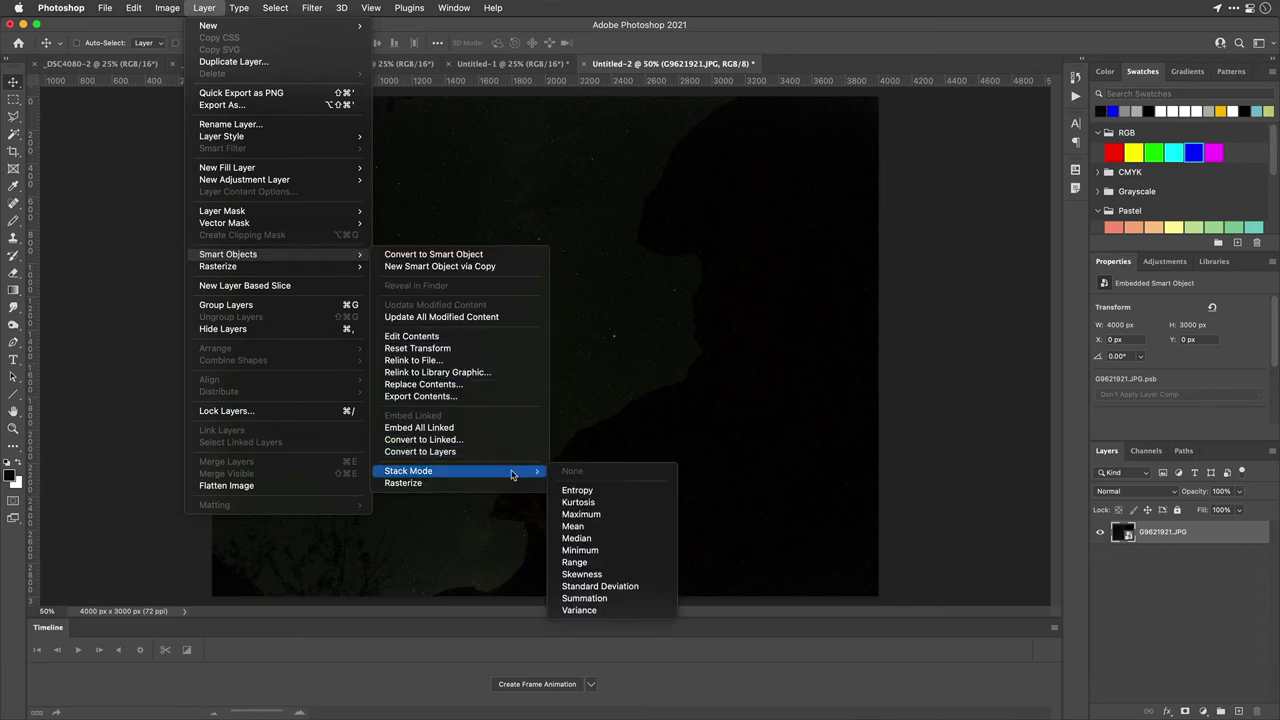
pyautogui.click(605, 517)
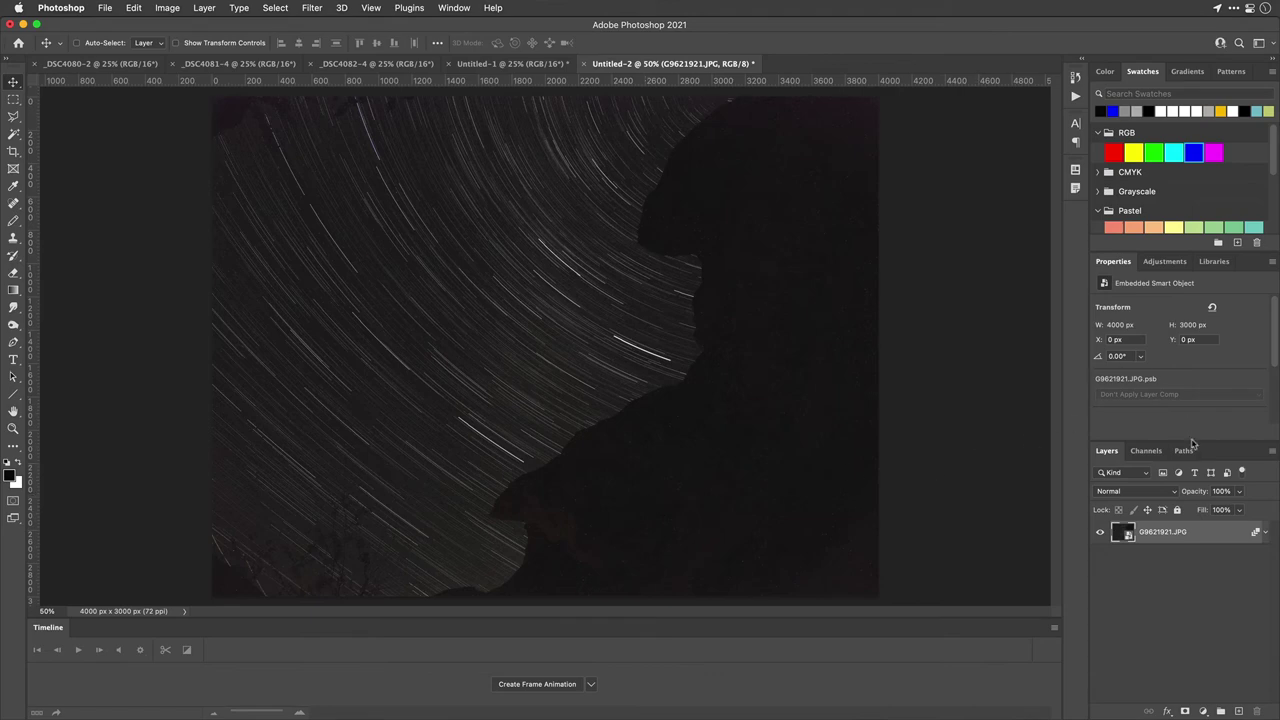
# Step: Add a Curves 1 layer with an S-curve that darkens the sky and lifts the highlights
pyautogui.click(1165, 261)
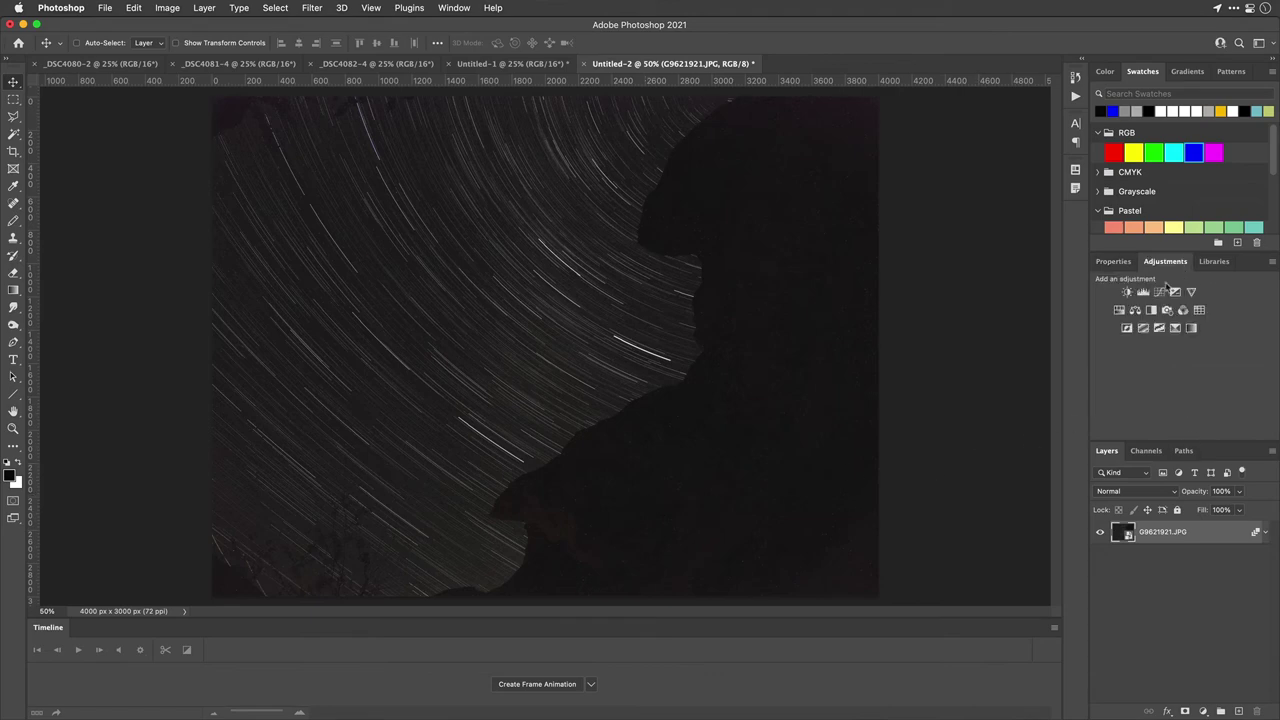
pyautogui.click(1160, 292)
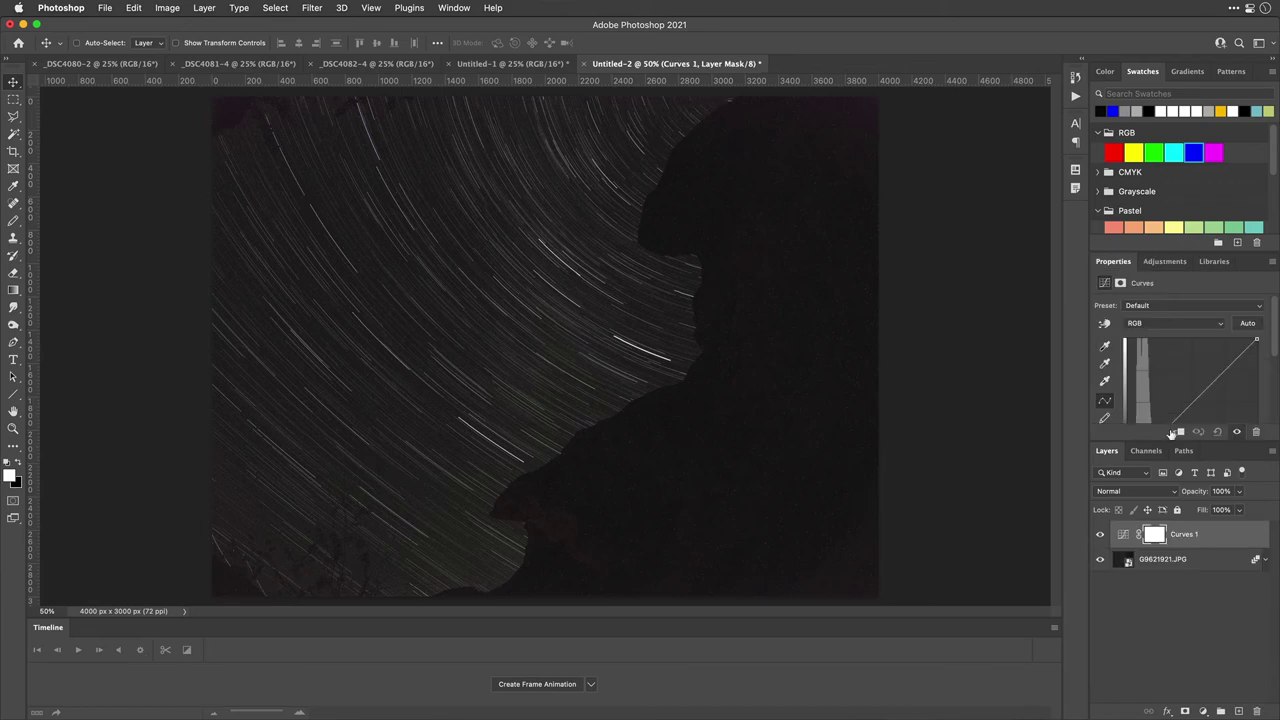
pyautogui.moveTo(1160, 446); pyautogui.dragTo(1160, 564)
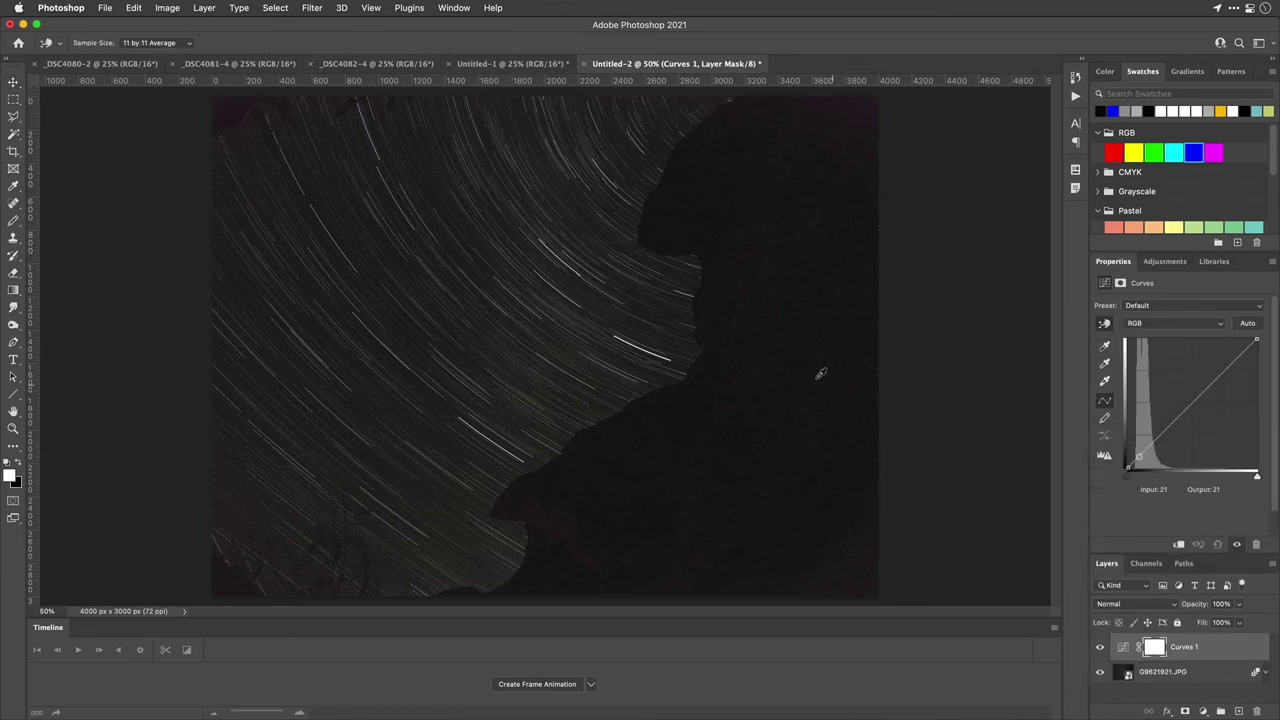
pyautogui.moveTo(819, 375); pyautogui.dragTo(817, 383)
pyautogui.moveTo(517, 286); pyautogui.dragTo(539, 287)
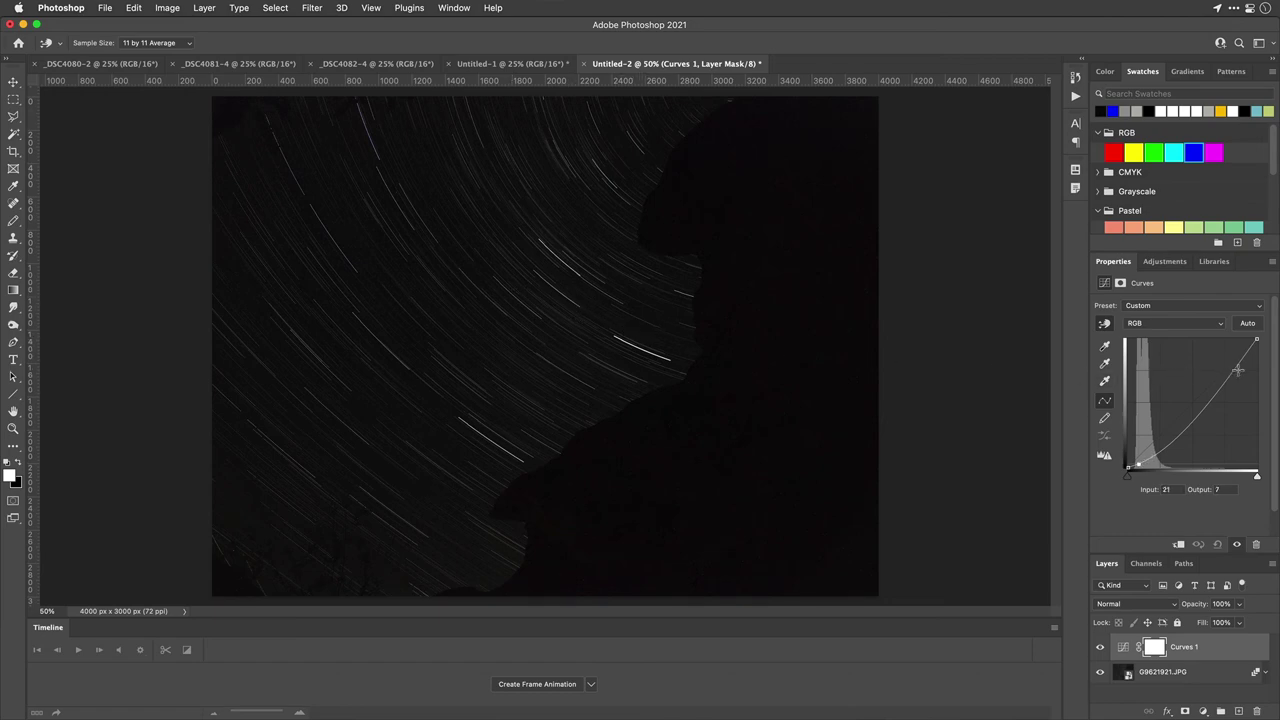
pyautogui.moveTo(1237, 367); pyautogui.dragTo(1234, 355)
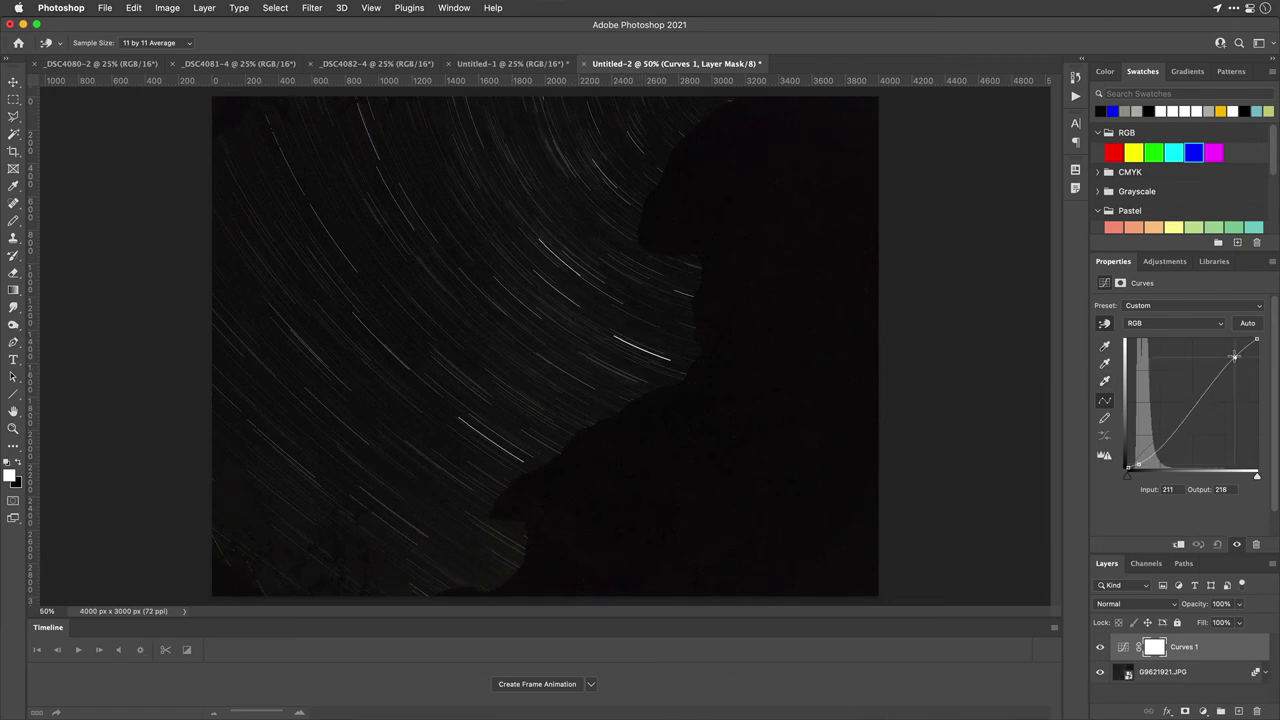
pyautogui.click(1170, 264)
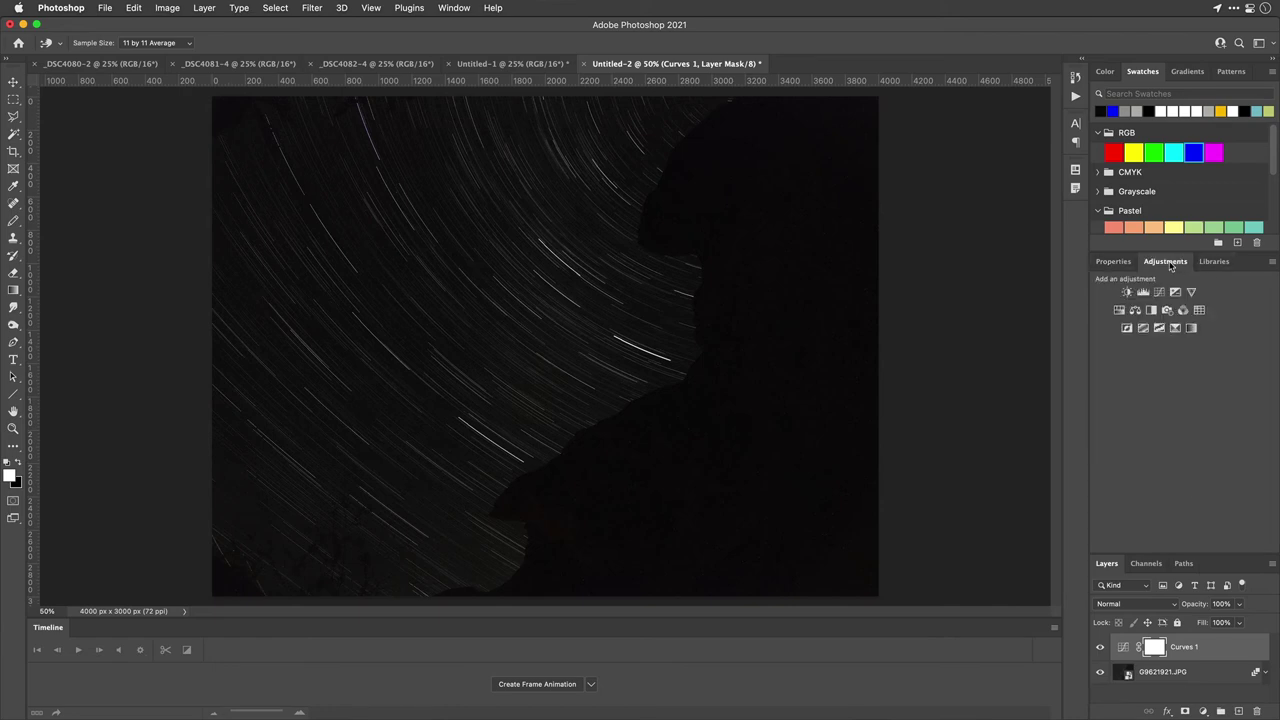
# Step: Add a colorized Hue/Saturation layer tinted blue (Hue 213, Saturation 25) with lowered lightness
pyautogui.click(1119, 311)
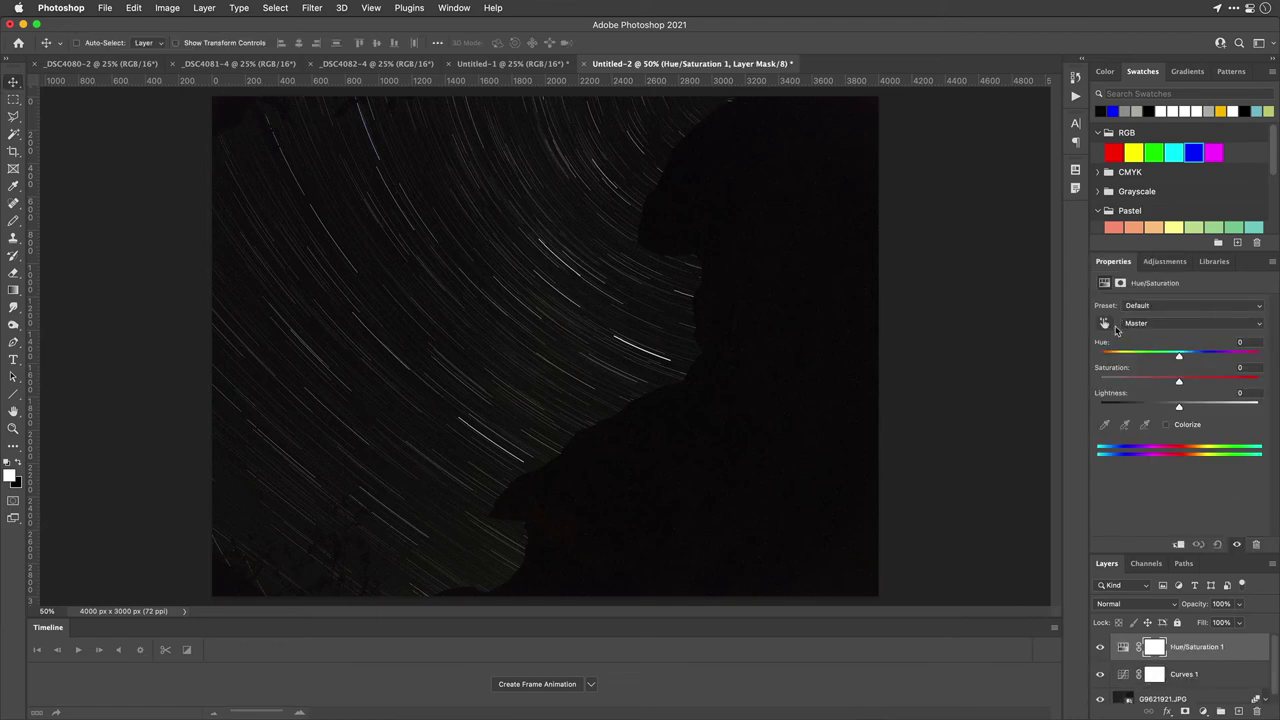
pyautogui.moveTo(1179, 357); pyautogui.dragTo(1198, 357)
pyautogui.click(1181, 425)
pyautogui.moveTo(1123, 358); pyautogui.dragTo(1193, 366)
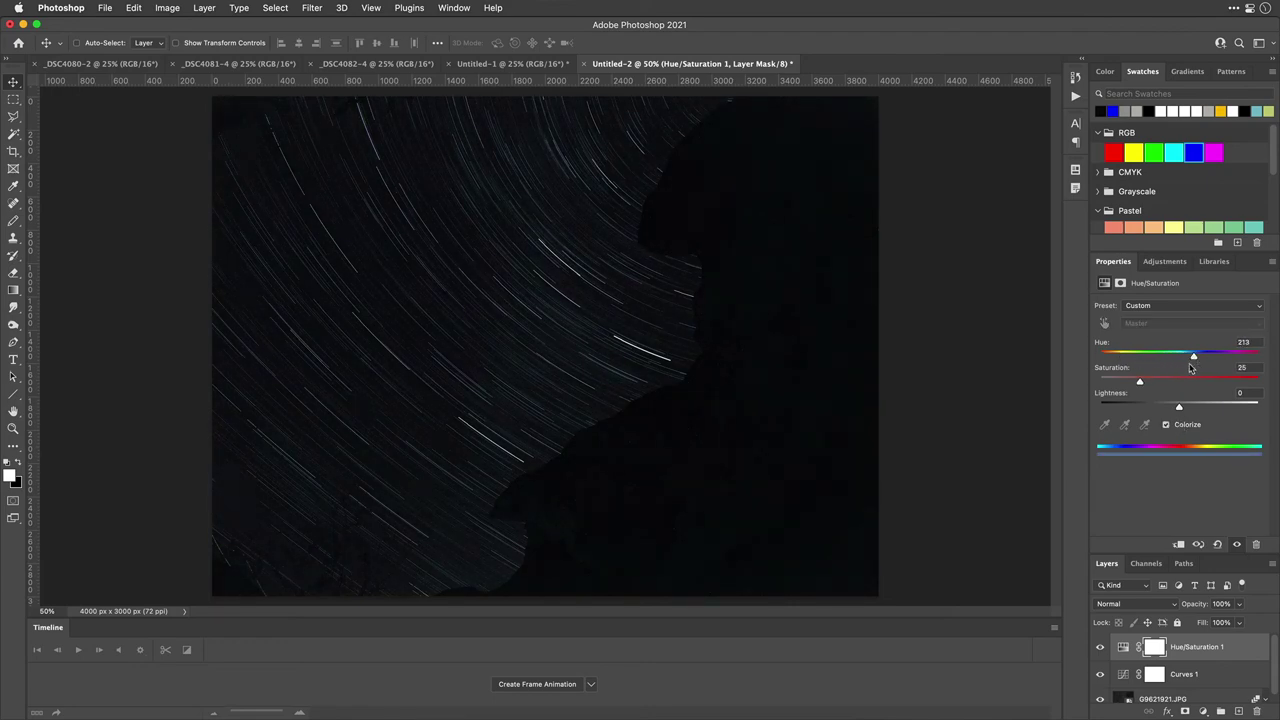
pyautogui.moveTo(1144, 407); pyautogui.dragTo(1175, 409)
# Step: Set Hue/Saturation 1 to Screen blending, compare it on and off, and save
pyautogui.click(1163, 601)
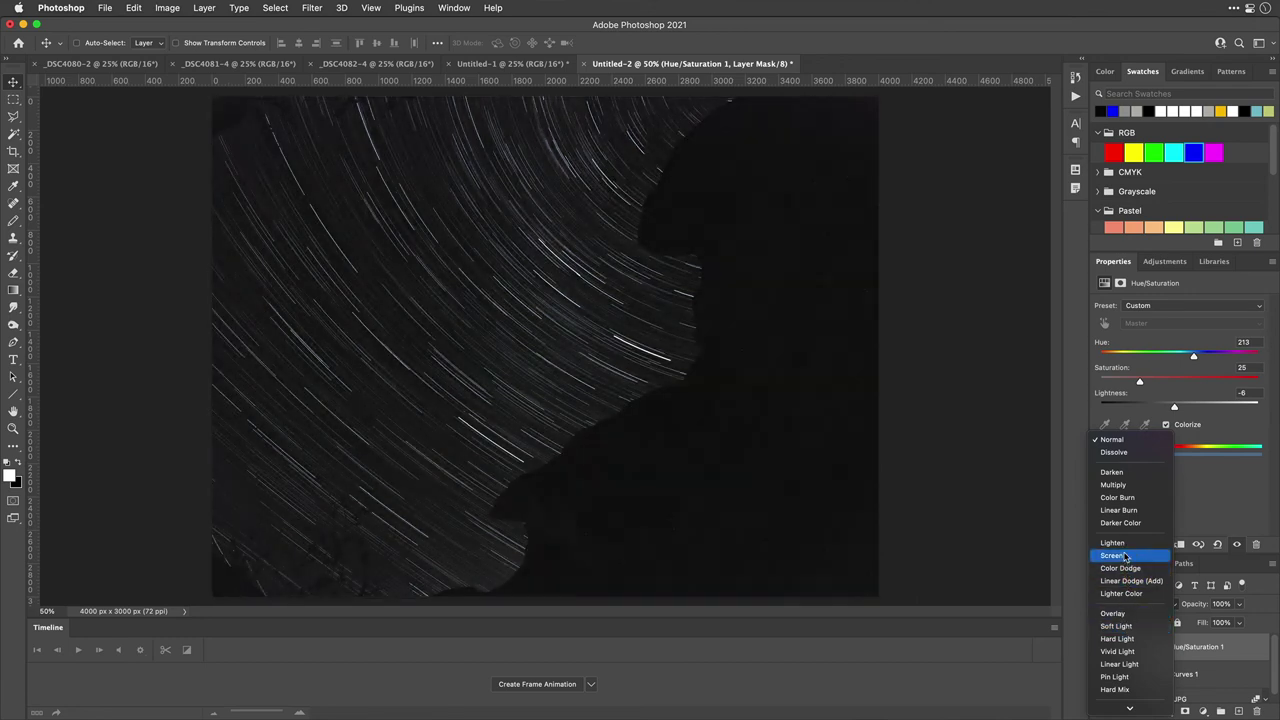
pyautogui.click(1126, 556)
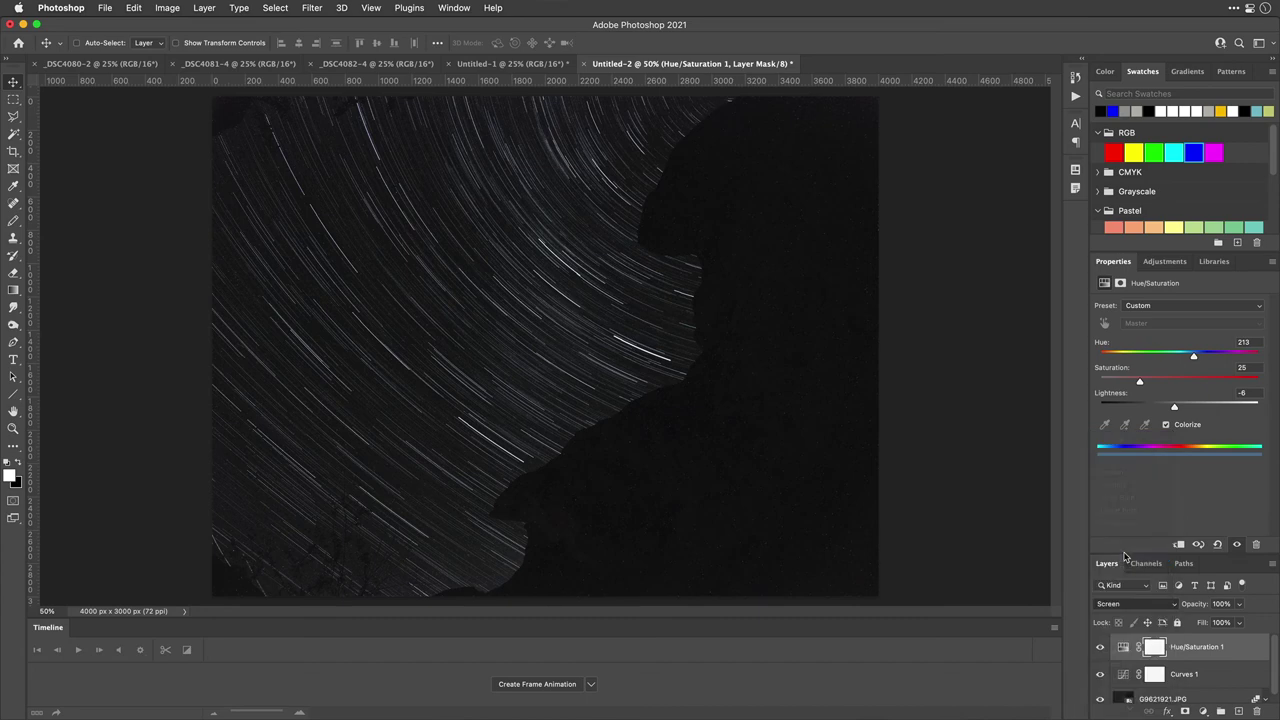
pyautogui.click(1100, 648)
pyautogui.click(1100, 648)
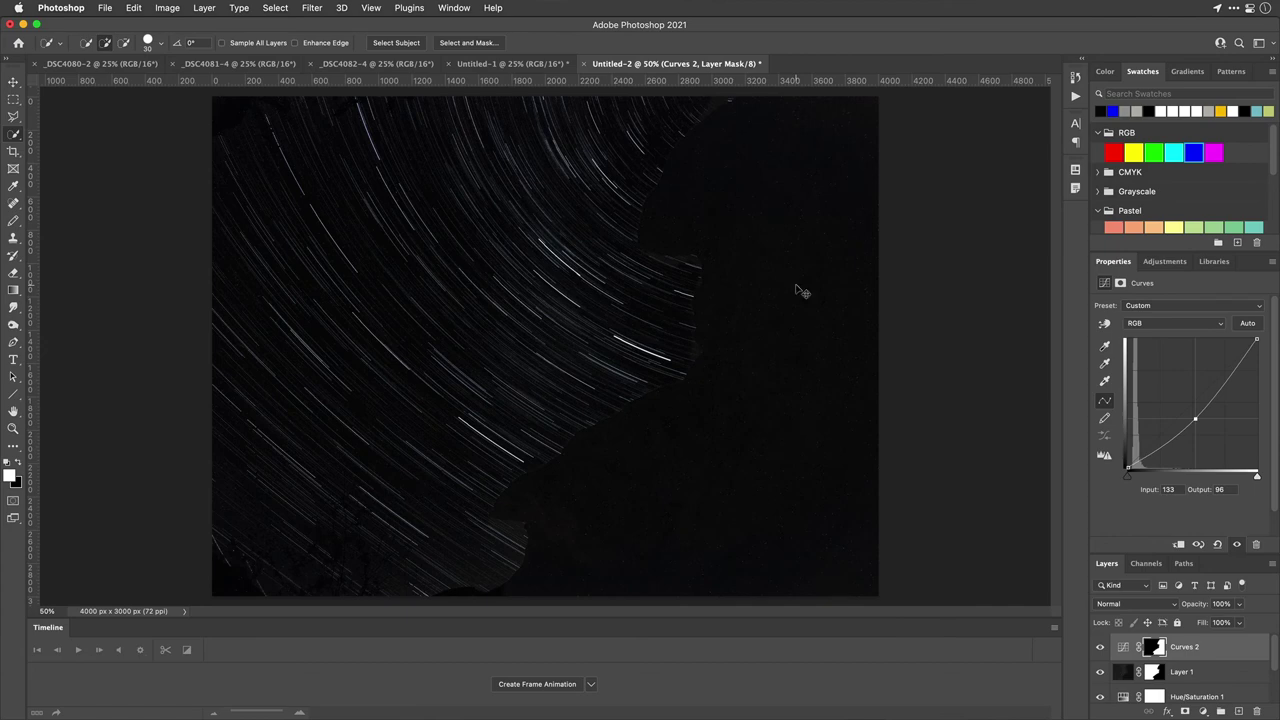
pyautogui.press('super+s')
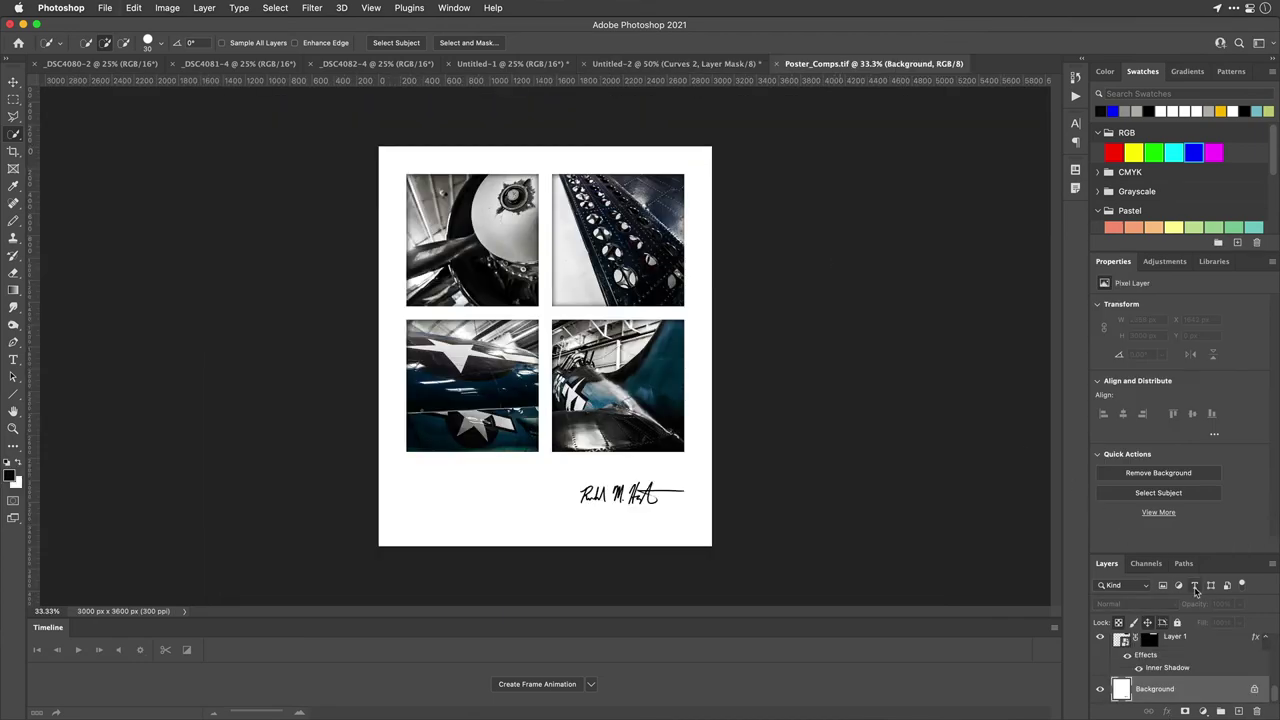
# Step: Float and enlarge Poster_Comps.tif's Layers panel and select the Work Layer and For Markup layers
pyautogui.moveTo(1107, 563); pyautogui.dragTo(807, 137)
pyautogui.moveTo(937, 296); pyautogui.dragTo(933, 621)
pyautogui.click(853, 417)
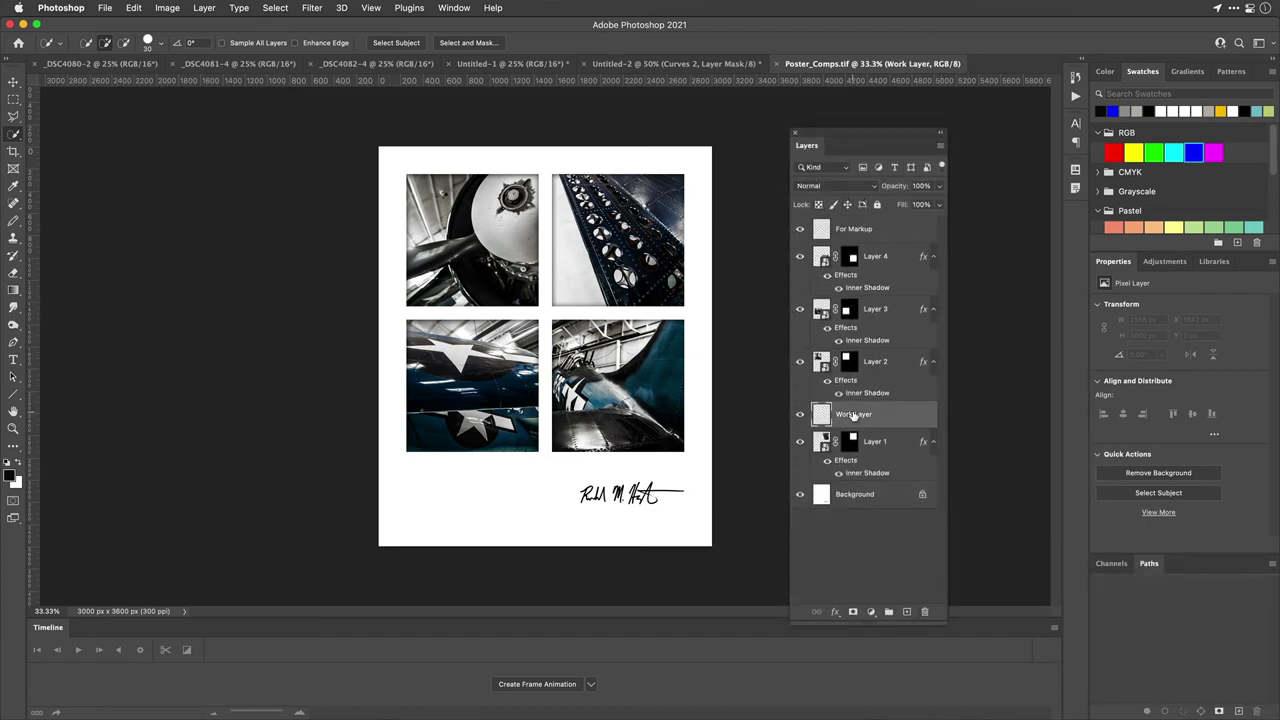
pyautogui.click(849, 228)
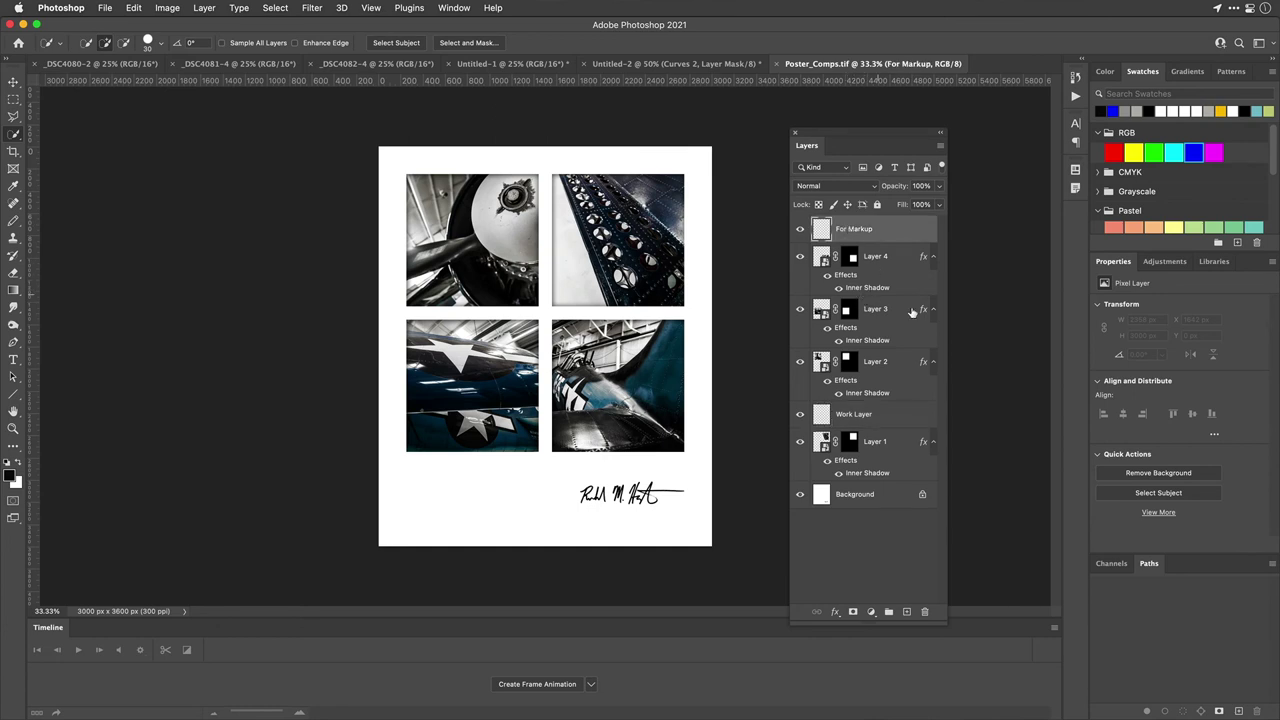
pyautogui.click(105, 7)
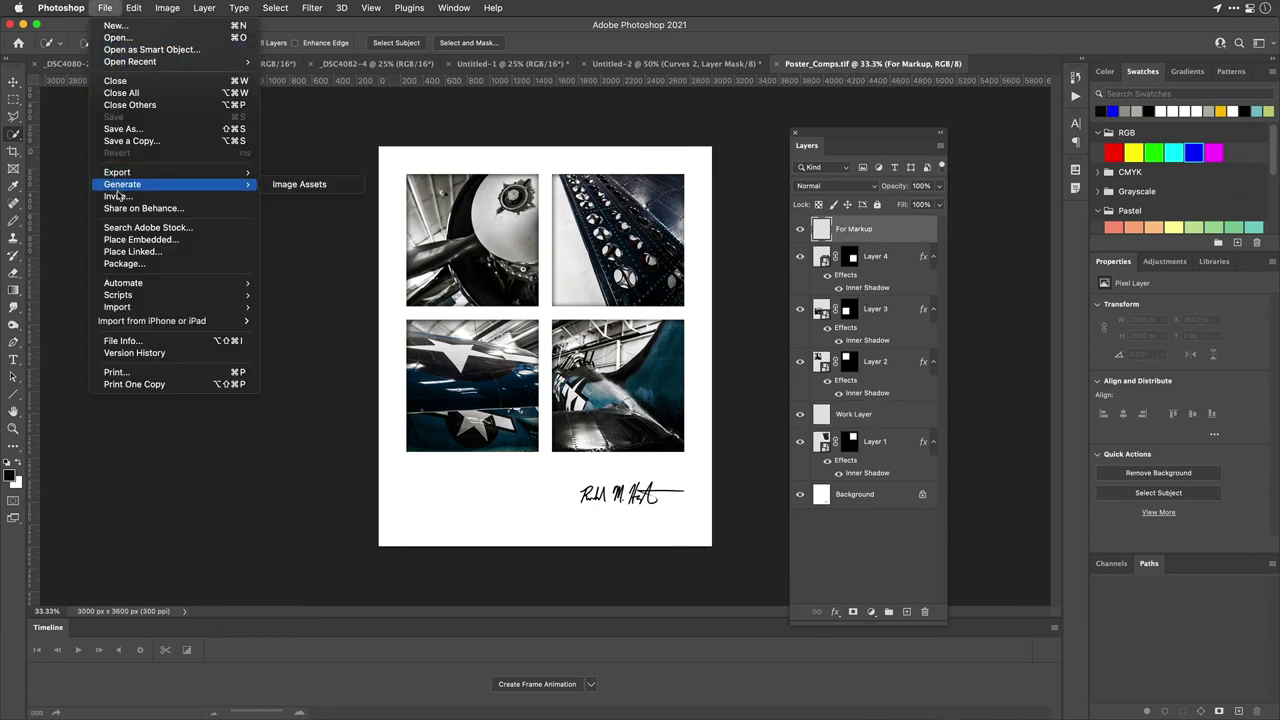
pyautogui.moveTo(135, 296)
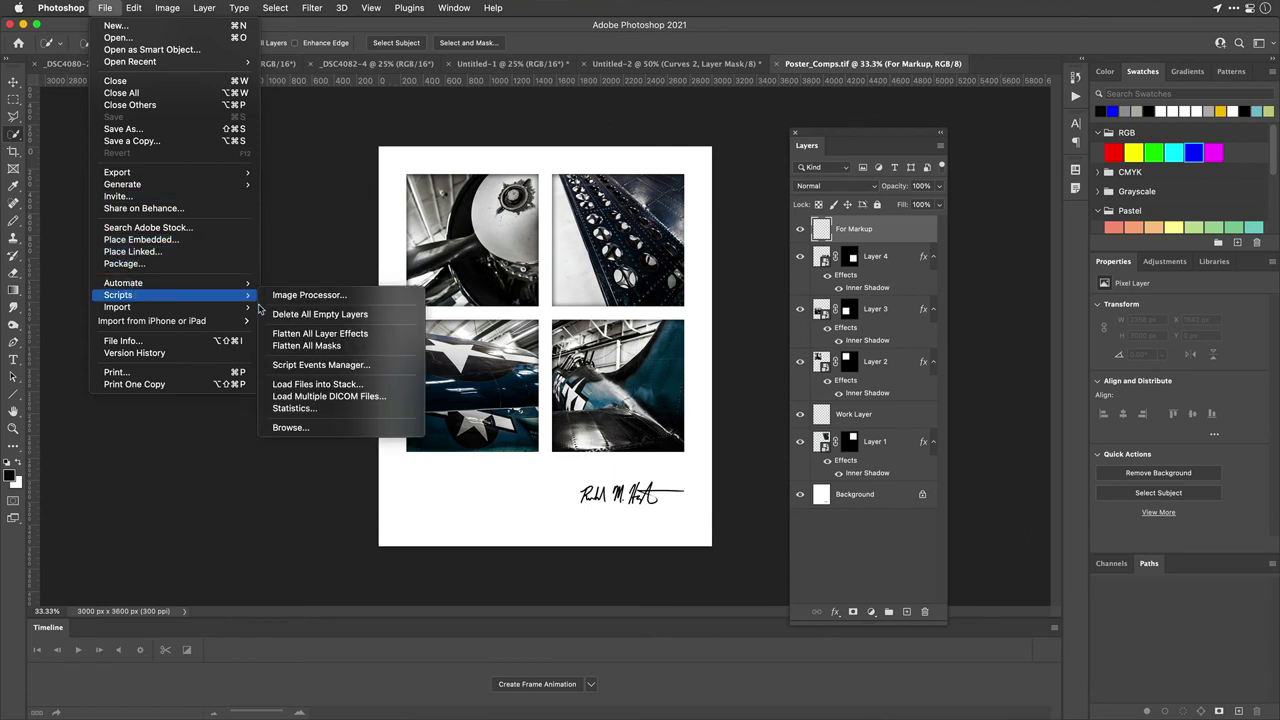
# Step: Delete all empty layers from the poster, then flatten all layer effects into the pixels
pyautogui.click(336, 316)
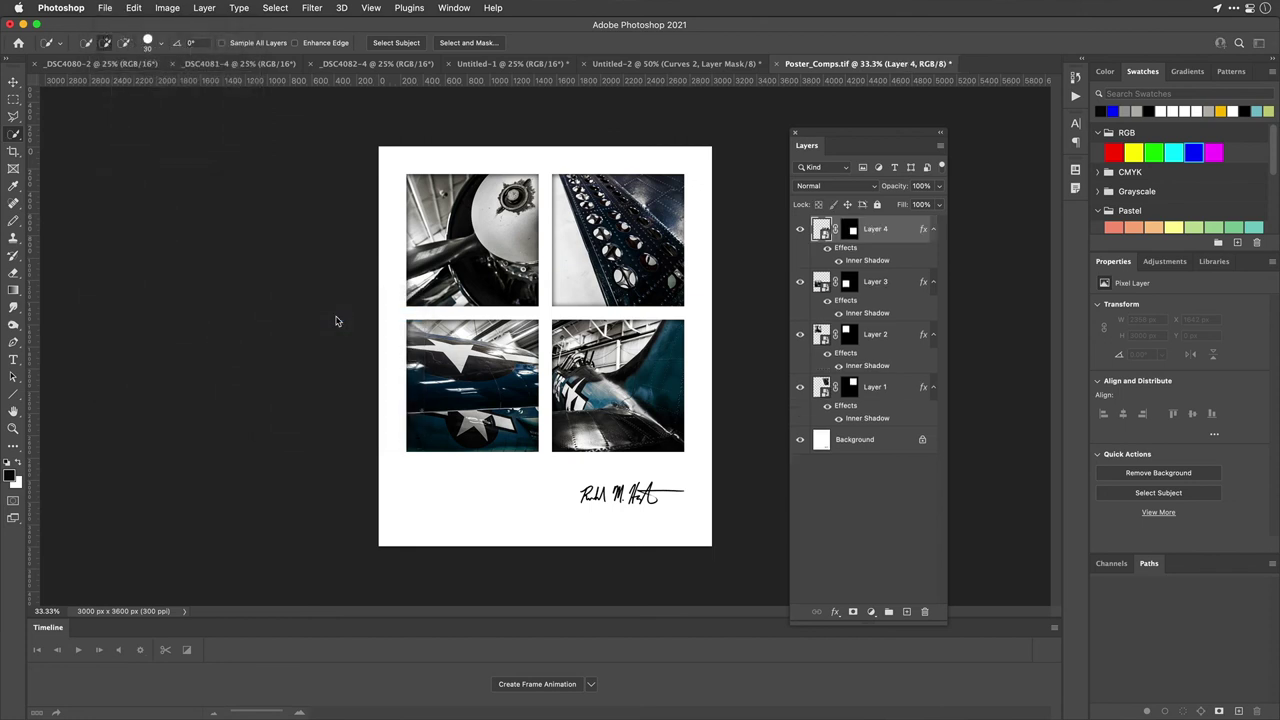
pyautogui.click(105, 8)
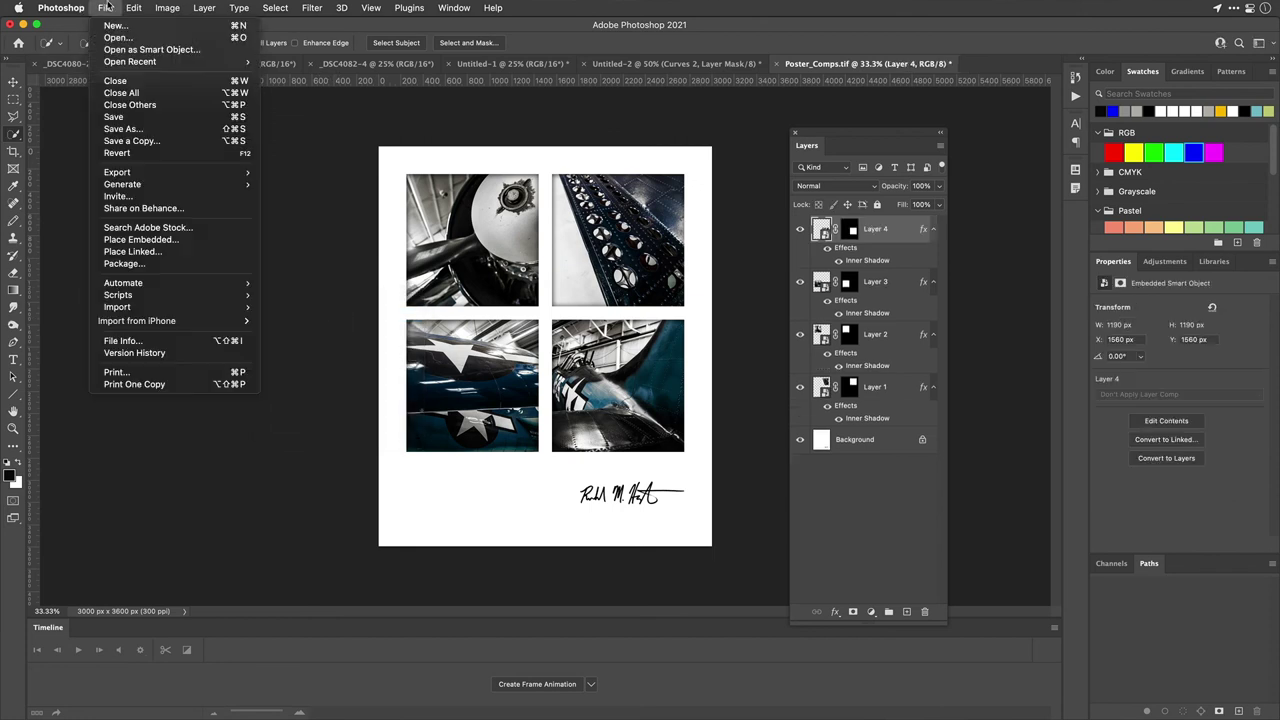
pyautogui.moveTo(175, 295)
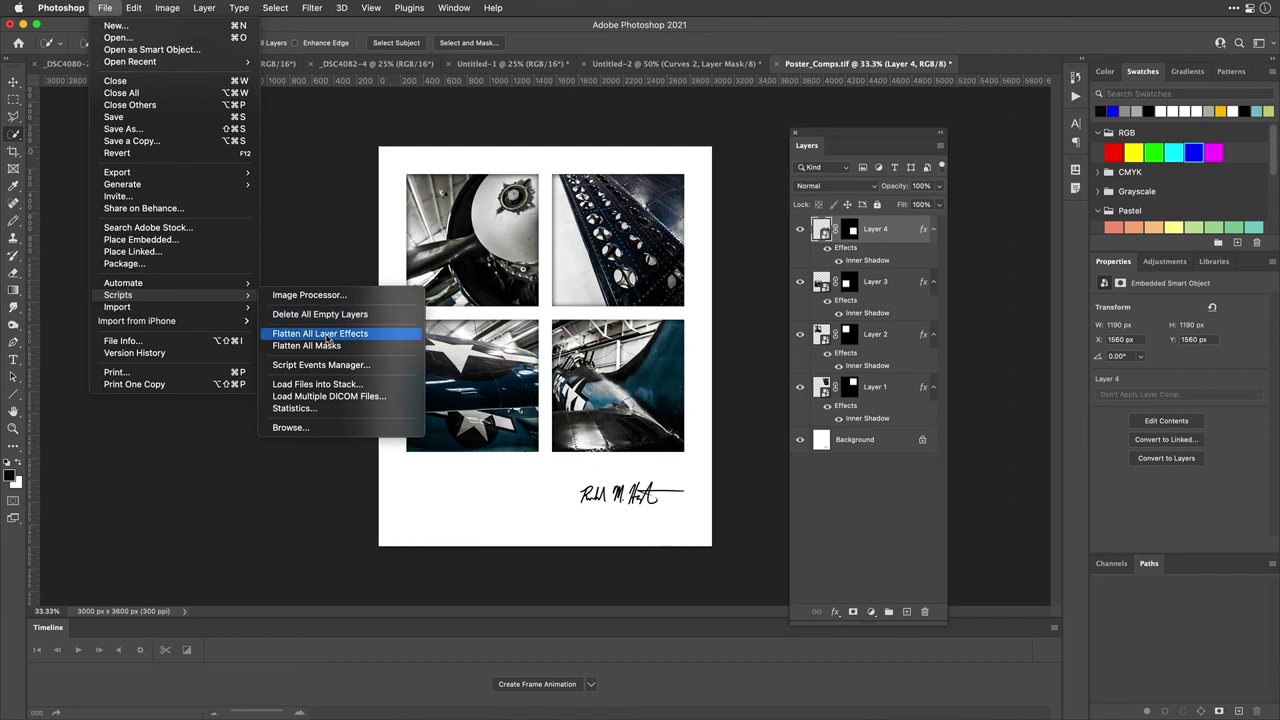
pyautogui.click(327, 336)
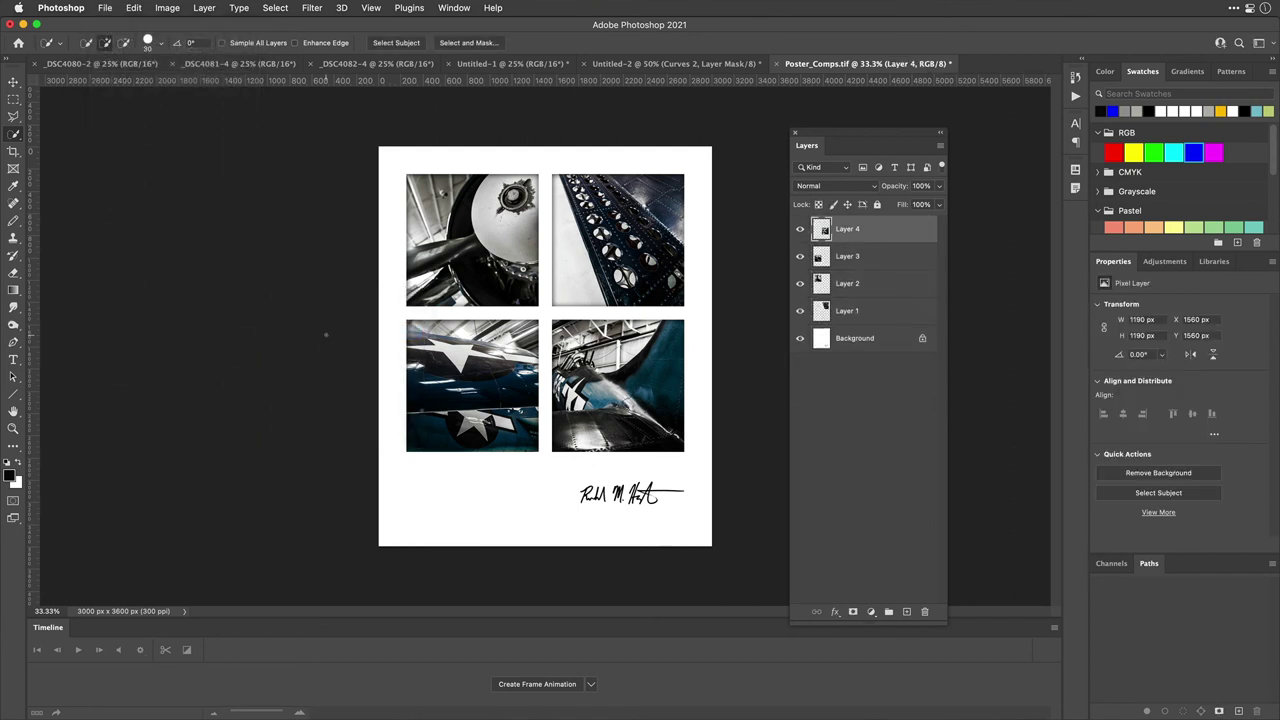
# Step: Flatten all layer masks into the photo layers' pixels with the Flatten All Masks script
pyautogui.click(105, 7)
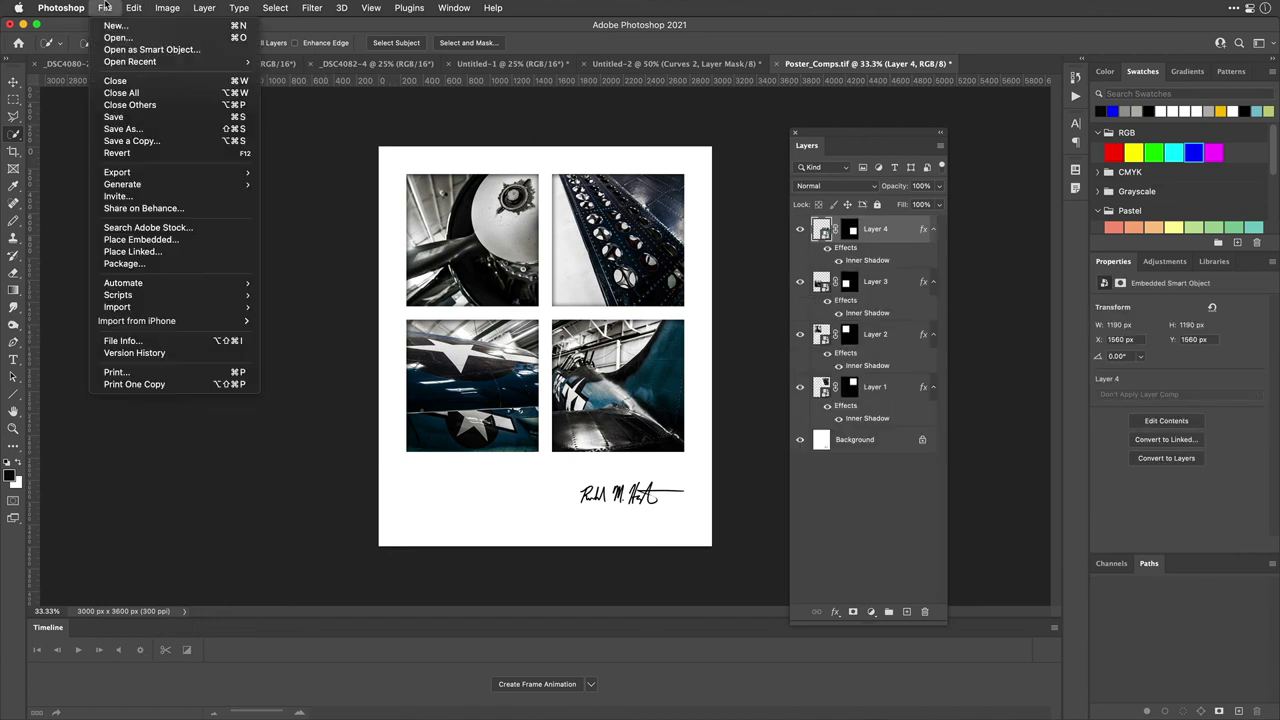
pyautogui.moveTo(187, 287)
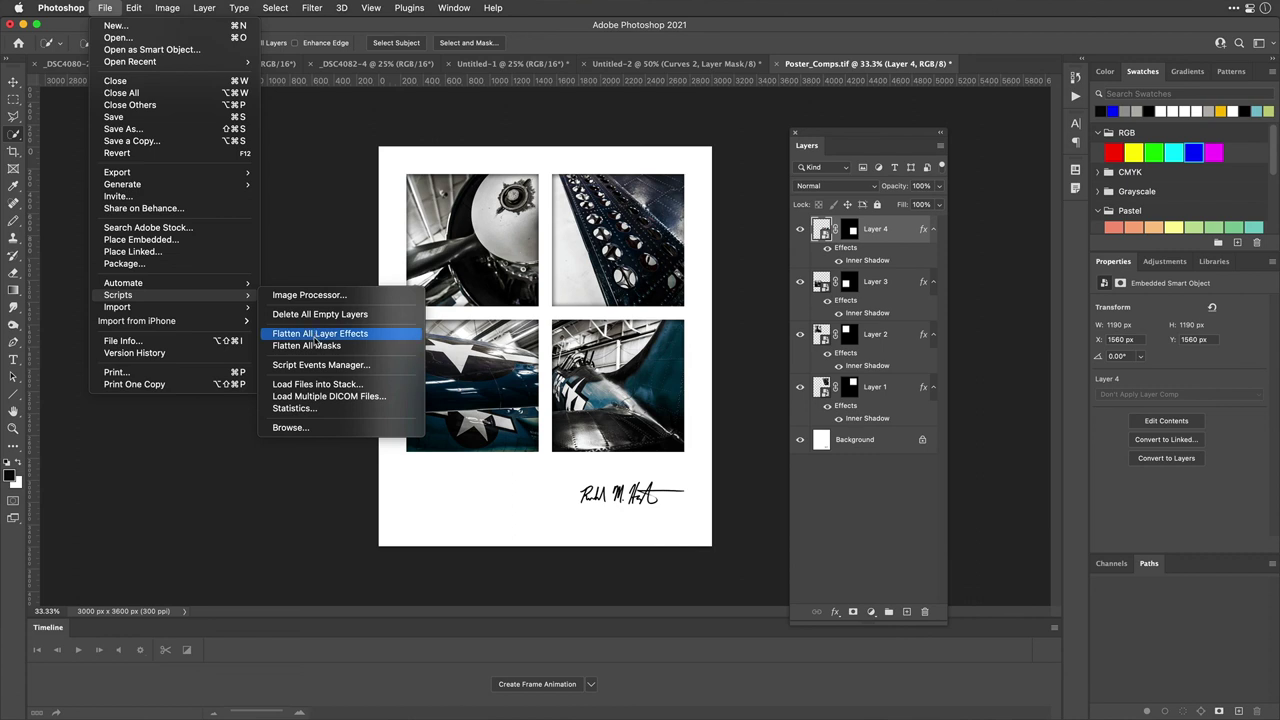
pyautogui.click(314, 345)
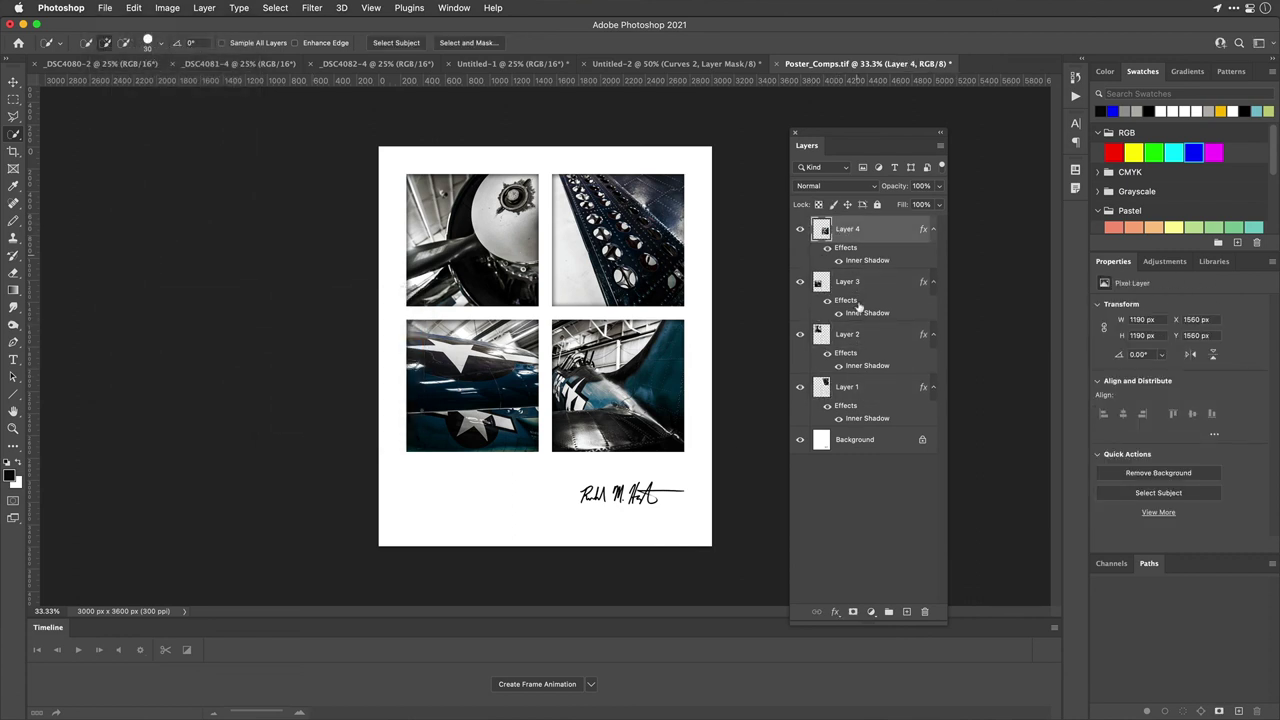
# Step: Run Flatten All Layer Effects again to bake in the remaining Inner Shadow effects
pyautogui.click(105, 7)
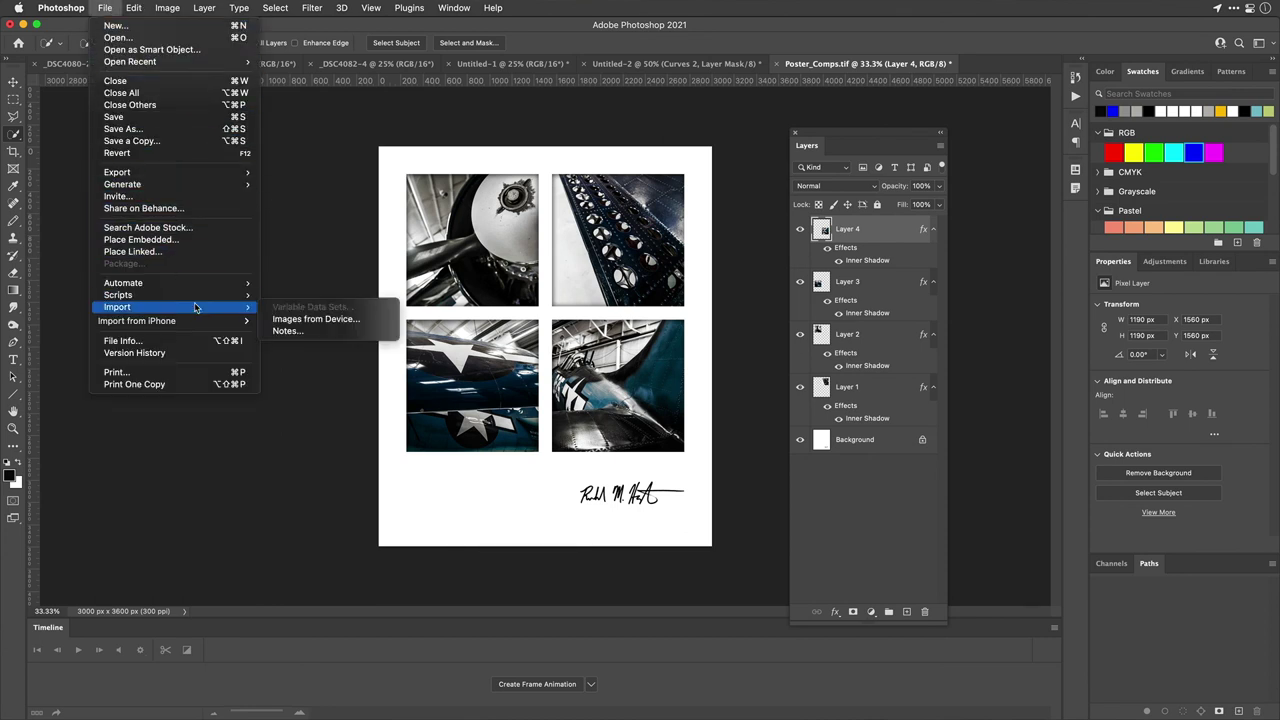
pyautogui.moveTo(198, 301)
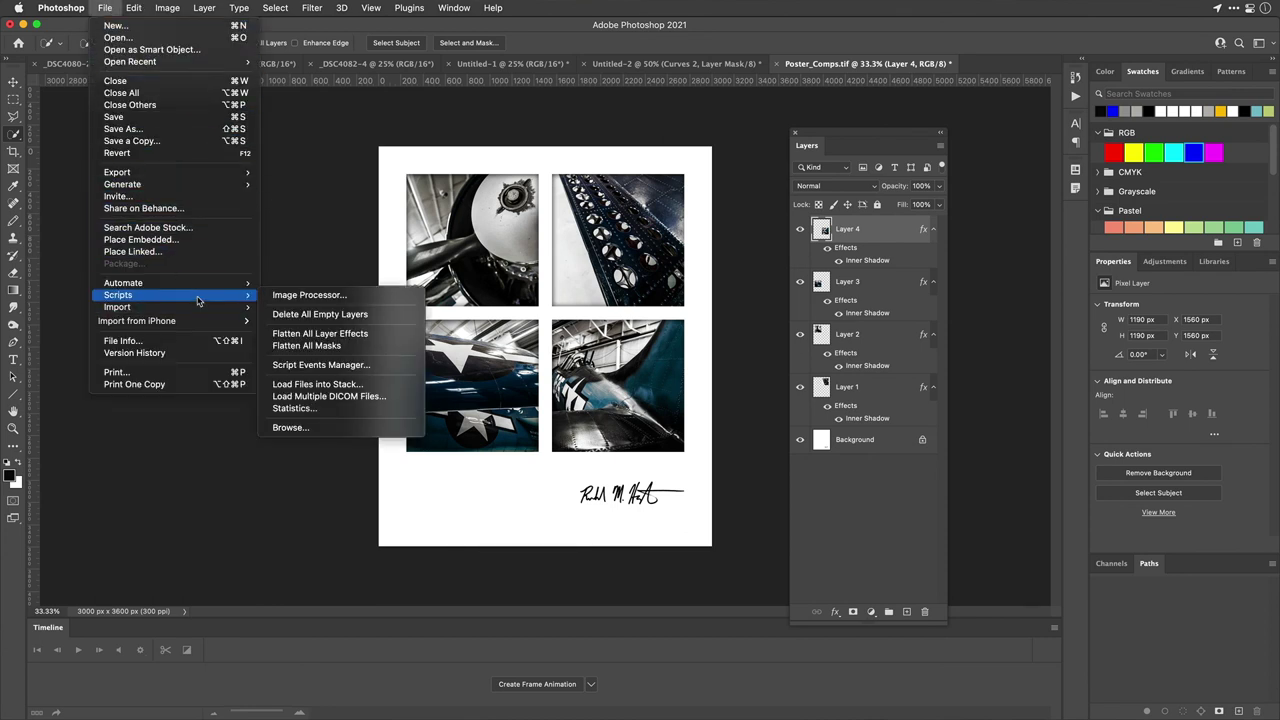
pyautogui.click(320, 334)
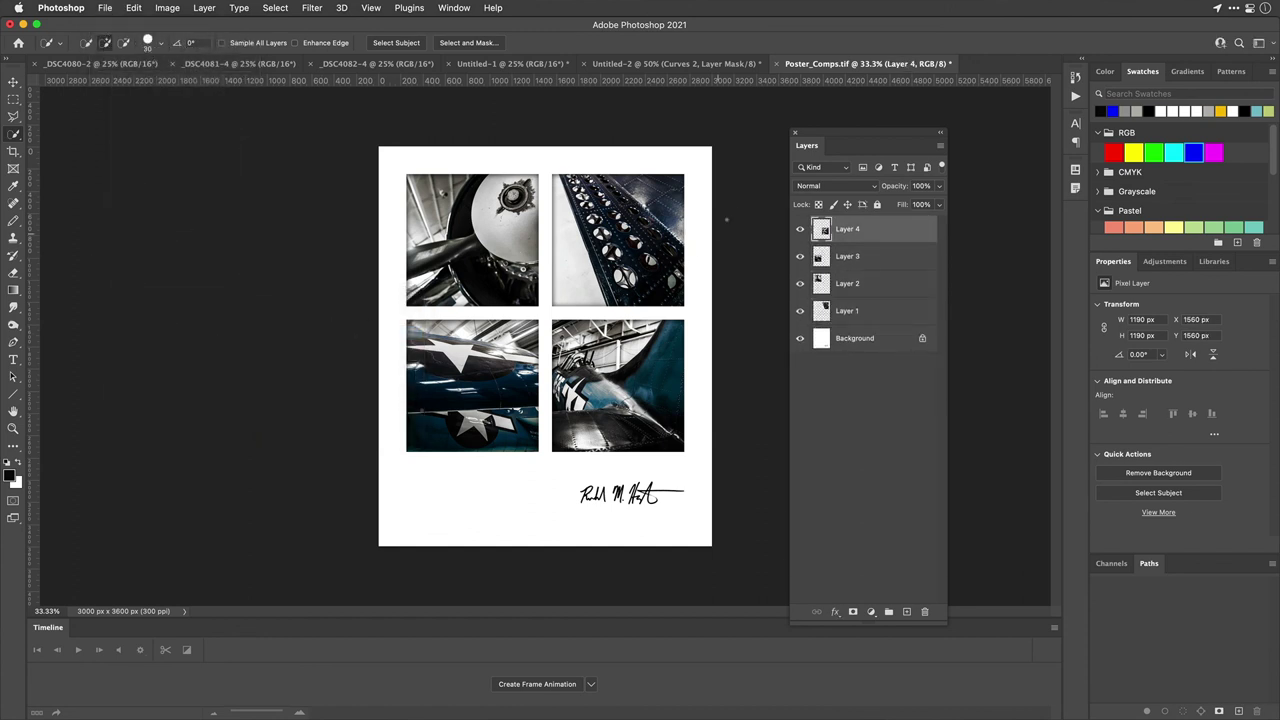
pyautogui.click(800, 230)
pyautogui.click(800, 230)
pyautogui.click(800, 257)
pyautogui.click(800, 257)
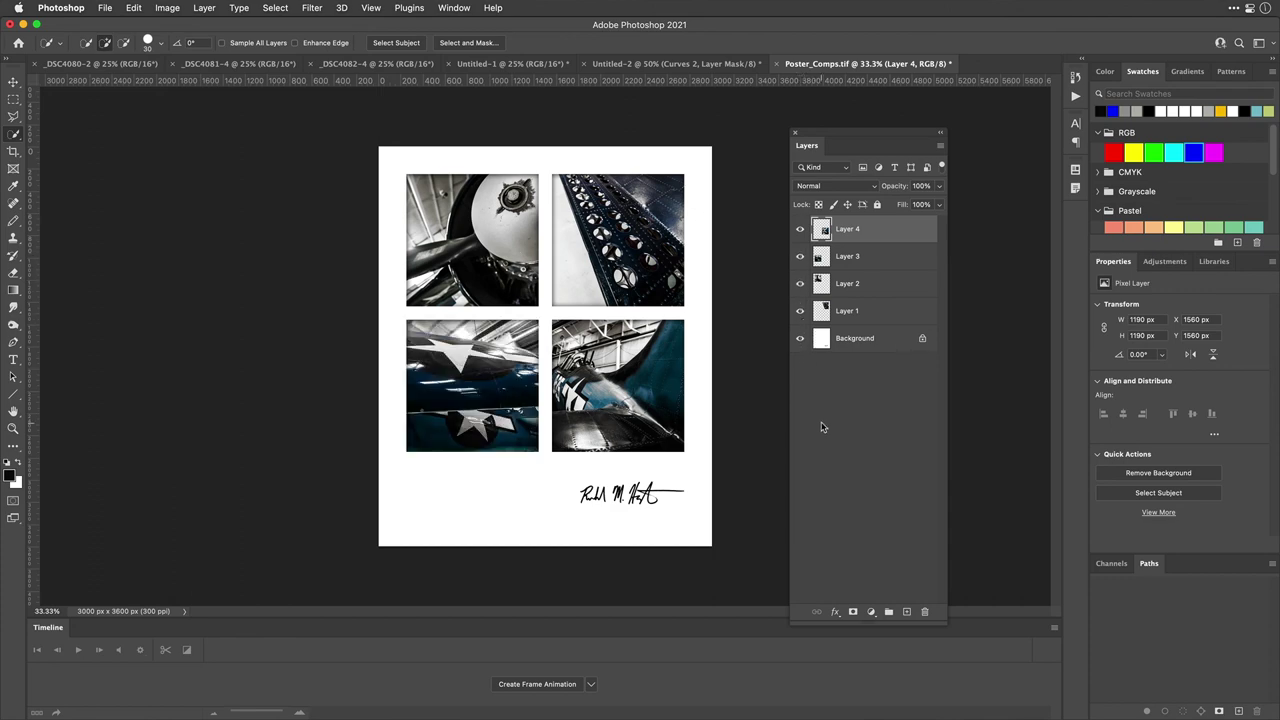